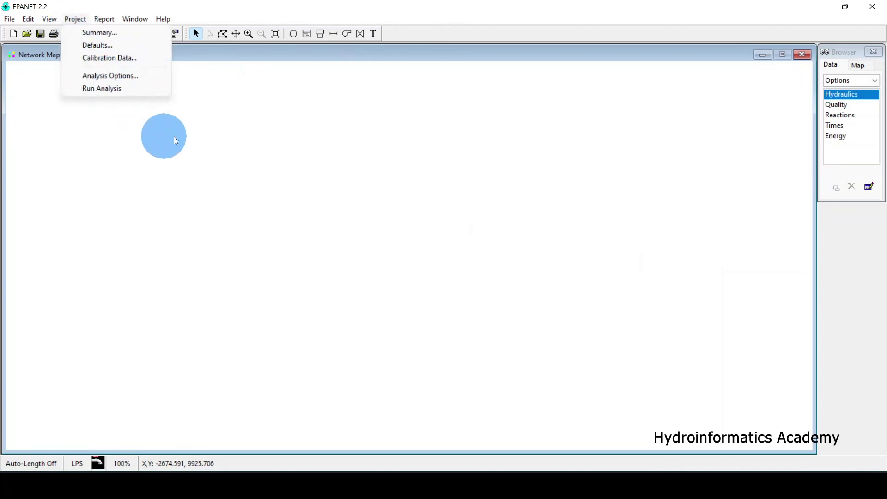
# Step: Look over the Defaults dialog's ID Labels, Properties and Hydraulics tabs, ending on ID Labels
pyautogui.click(118, 48)
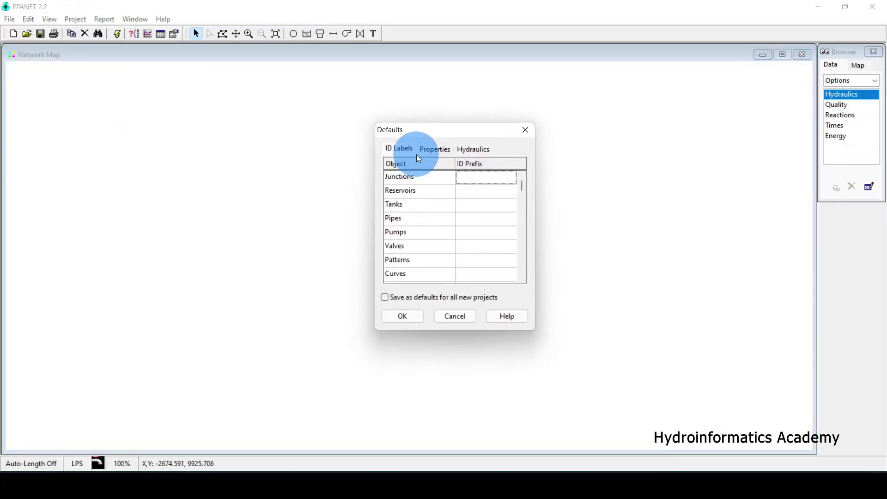
pyautogui.click(396, 151)
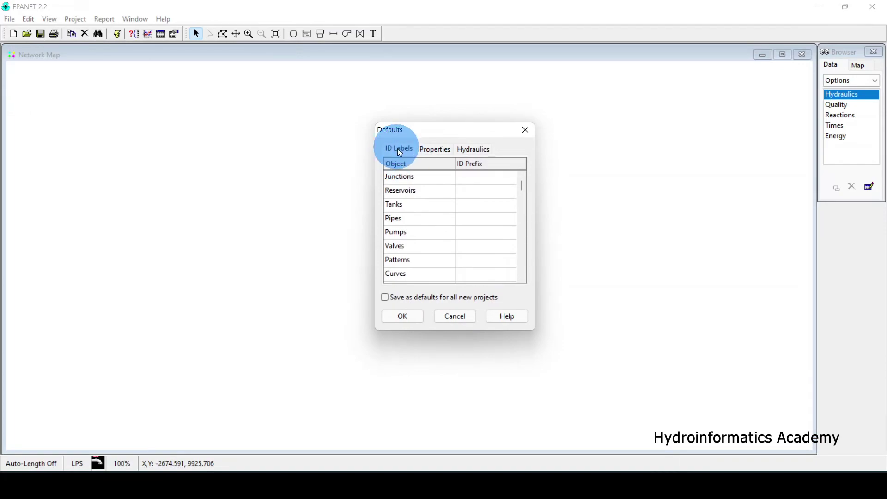
pyautogui.click(437, 150)
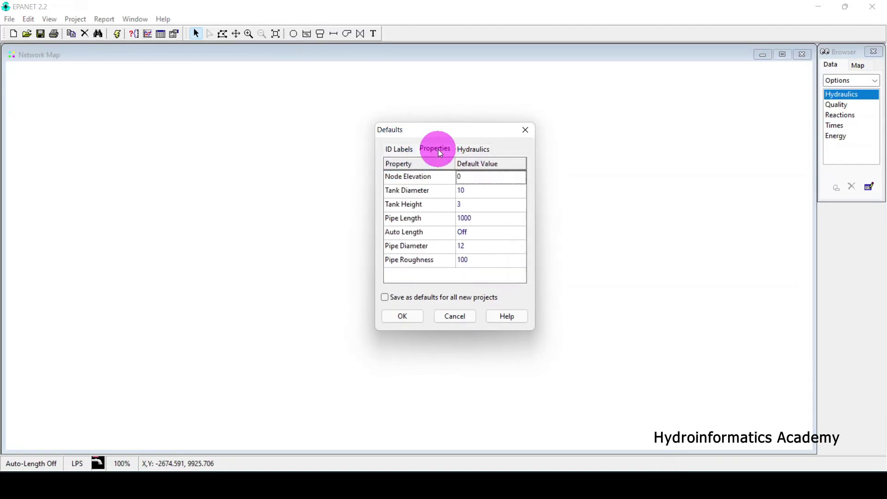
pyautogui.click(480, 150)
pyautogui.click(397, 150)
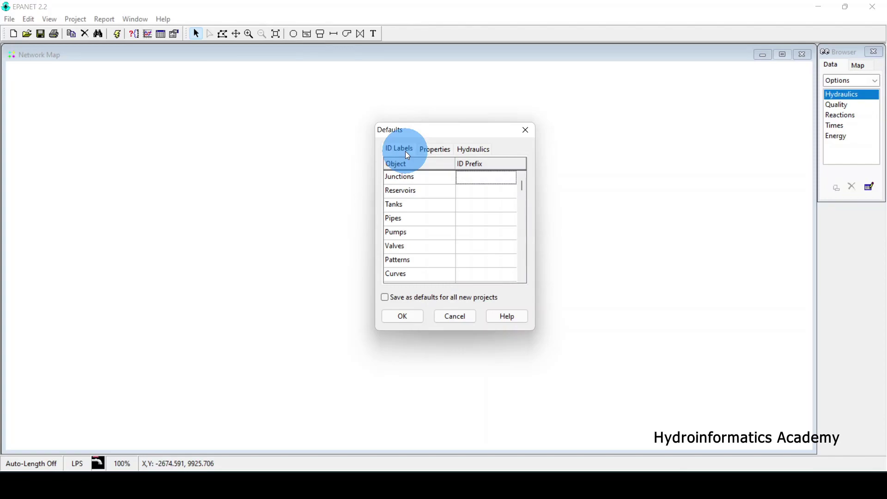
# Step: Enter J- as the default Junctions ID prefix
pyautogui.click(414, 180)
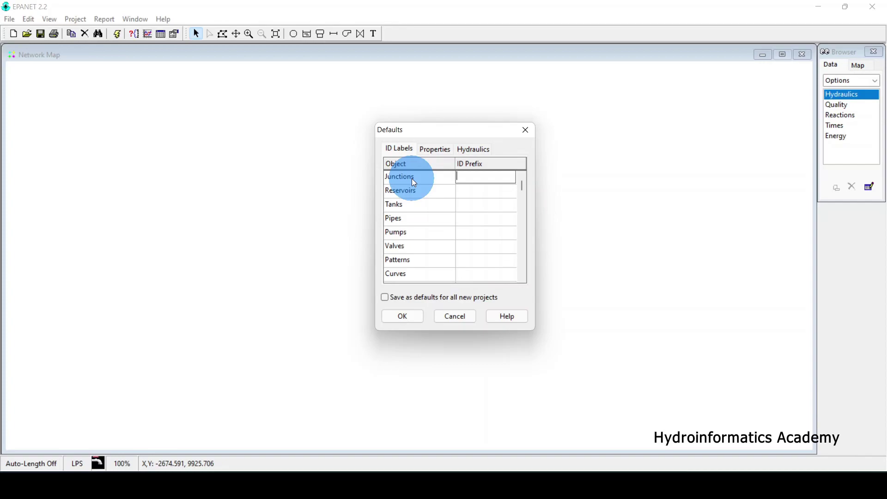
pyautogui.write('J-')
pyautogui.moveTo(471, 177); pyautogui.dragTo(440, 177)
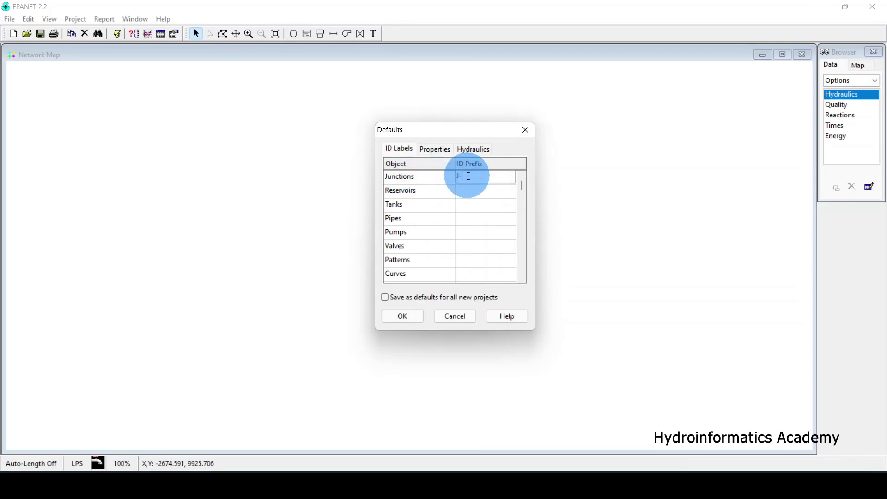
pyautogui.click(459, 176)
pyautogui.moveTo(460, 176); pyautogui.dragTo(407, 186)
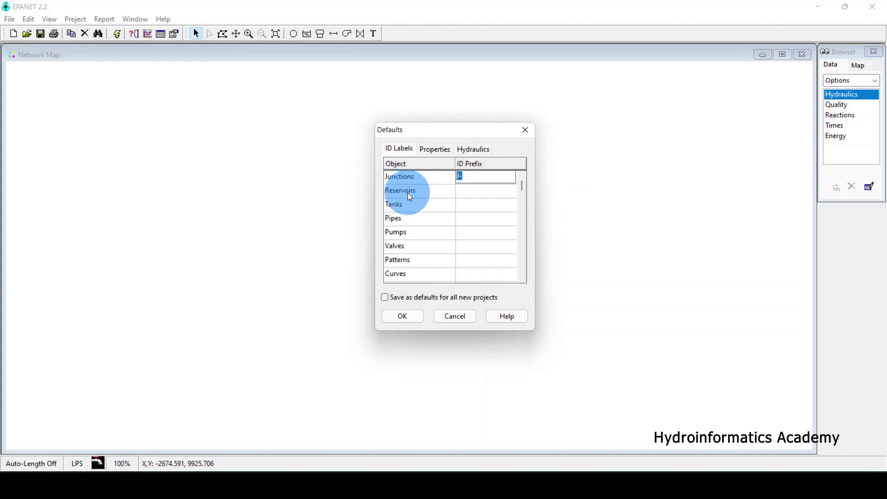
# Step: Enter R- for Reservoirs and ST- for Tanks as default ID prefixes
pyautogui.click(407, 192)
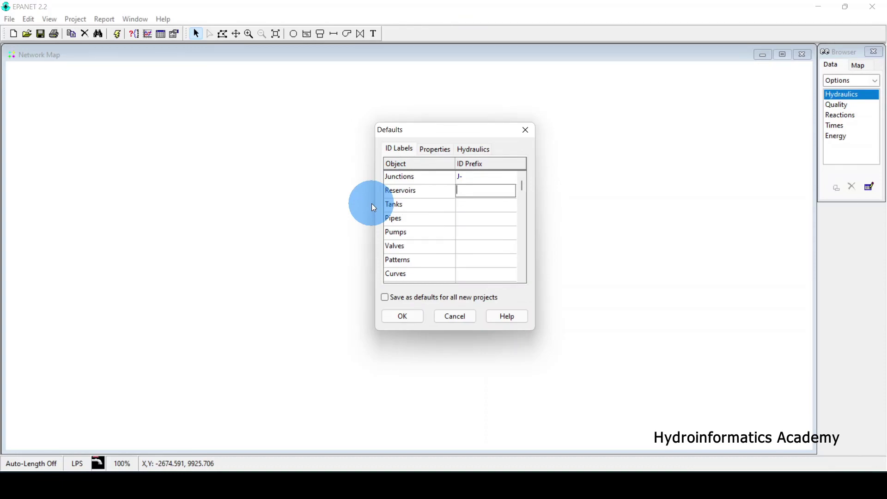
pyautogui.write('R-')
pyautogui.moveTo(486, 191); pyautogui.dragTo(407, 186)
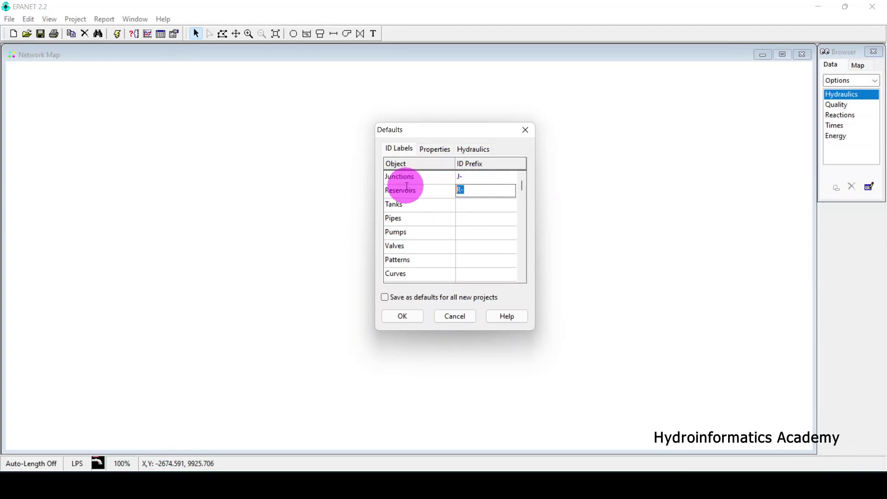
pyautogui.click(407, 205)
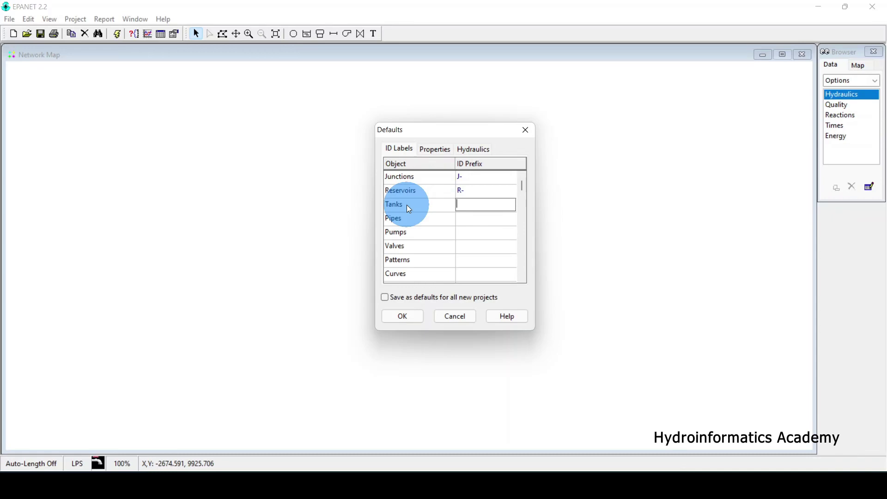
pyautogui.write('ST-')
# Step: Enter P- as the default Pipes ID prefix
pyautogui.click(420, 223)
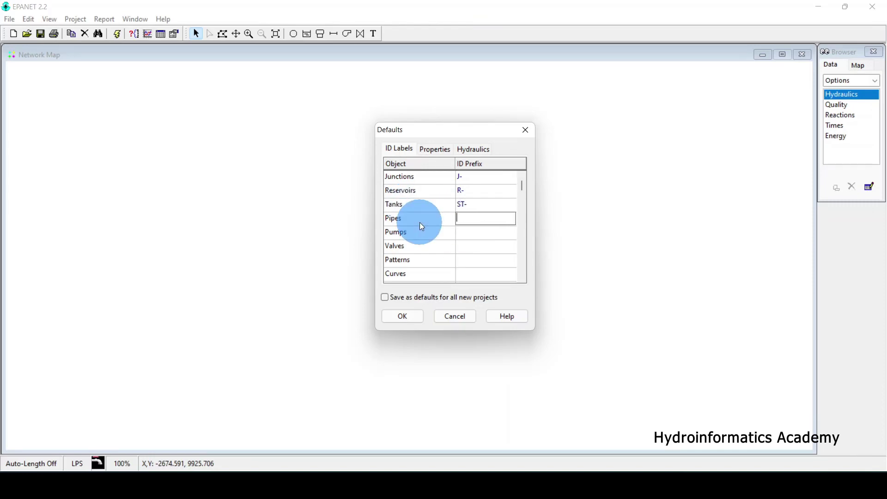
pyautogui.press('Down')
pyautogui.press('Down')
pyautogui.press('Down')
pyautogui.press('Up')
pyautogui.press('Up')
pyautogui.press('Up')
pyautogui.press('Up')
pyautogui.press('Up')
pyautogui.press('Down')
pyautogui.press('Down')
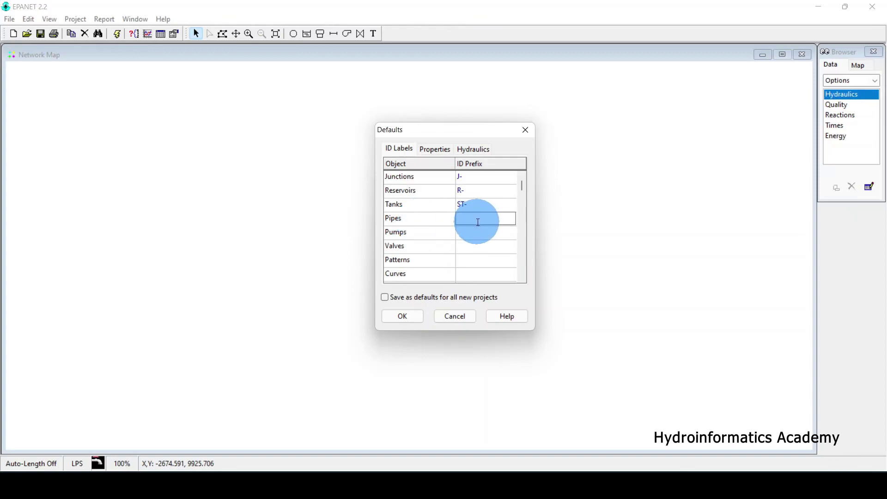
pyautogui.write('P-')
pyautogui.press('Return')
pyautogui.click(468, 218)
# Step: Enter PMP- as the default Pumps ID prefix
pyautogui.click(425, 238)
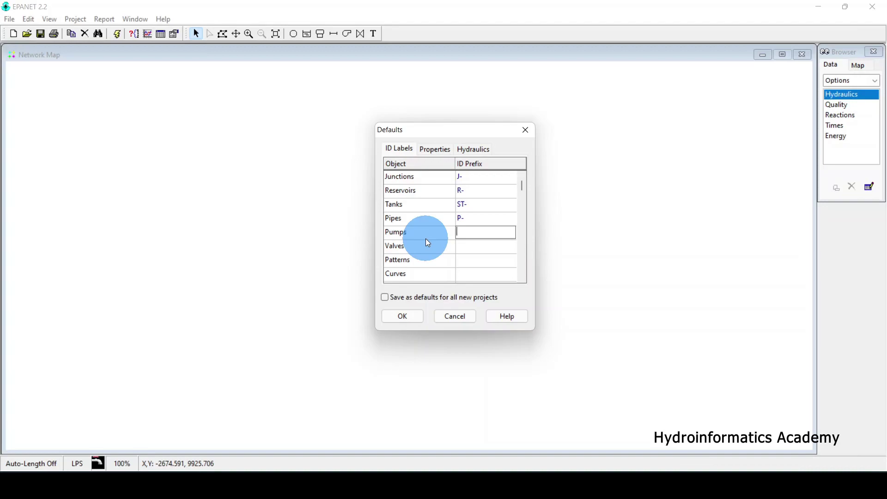
pyautogui.write('PMP')
pyautogui.click(489, 215)
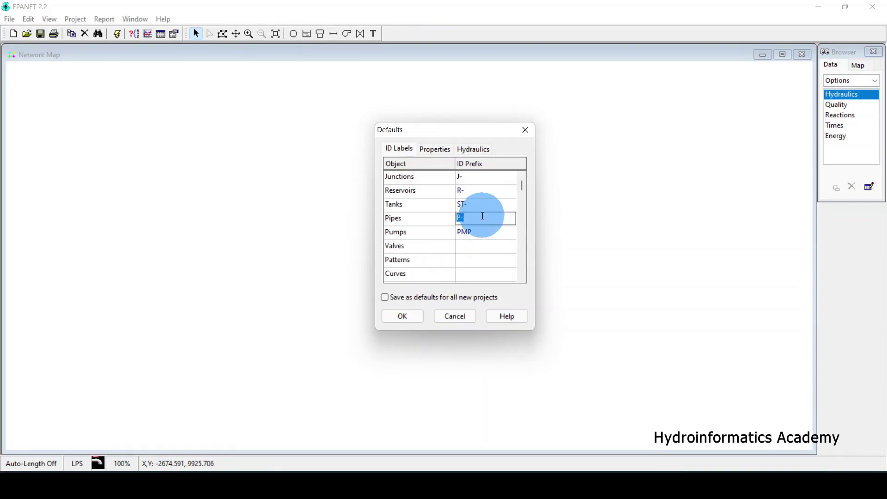
pyautogui.click(472, 238)
pyautogui.click(485, 231)
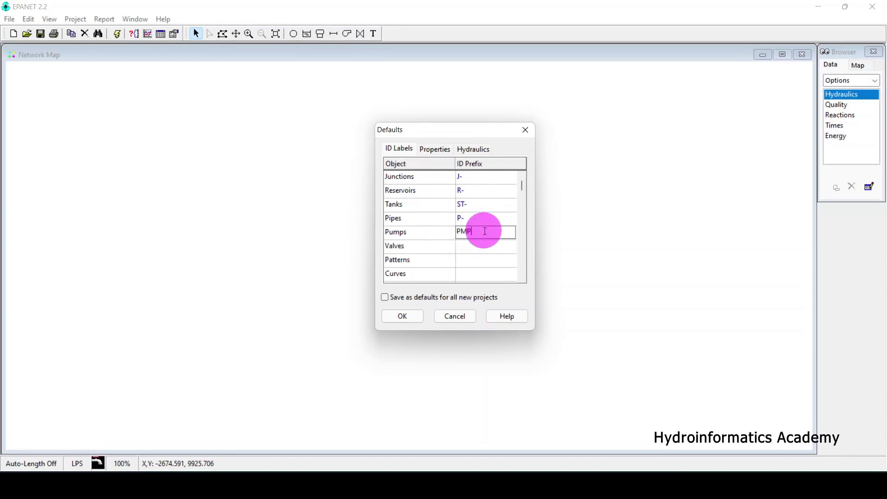
pyautogui.write('-')
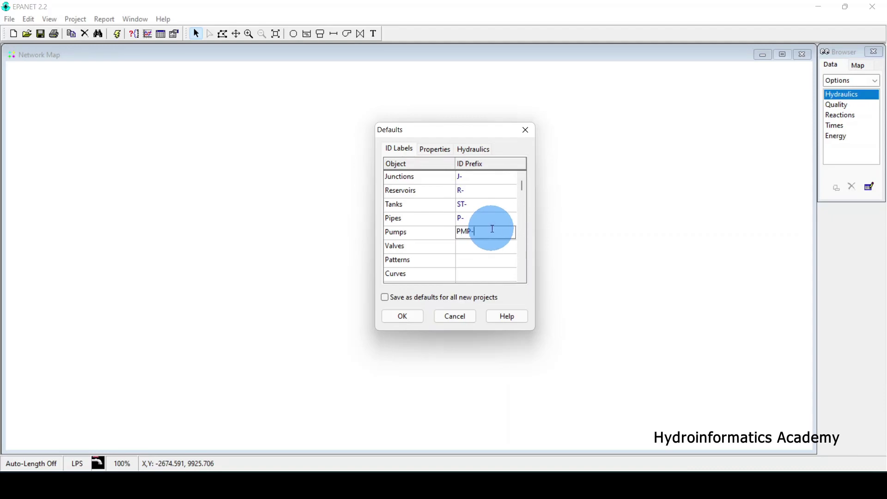
# Step: Enter V-, PT- and CV- as the Valves, Patterns and Curves ID prefixes
pyautogui.click(494, 250)
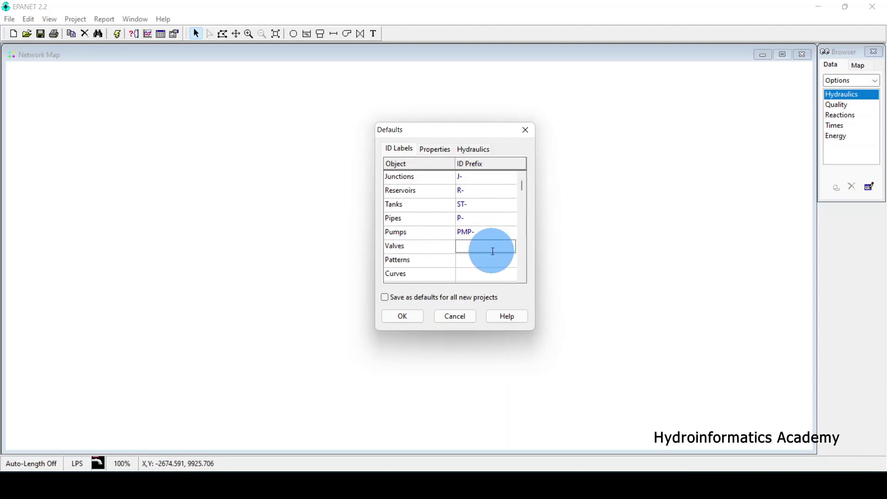
pyautogui.write('V-')
pyautogui.scroll(-3, 417, 259)
pyautogui.click(471, 247)
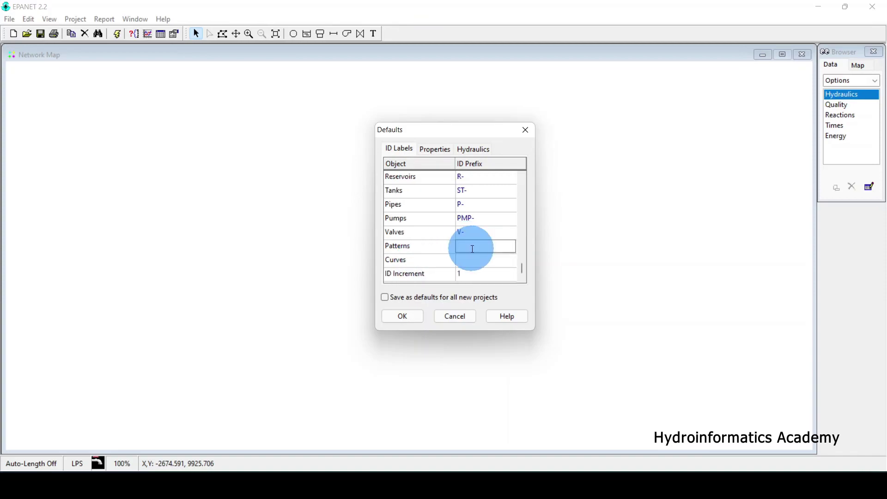
pyautogui.write('P')
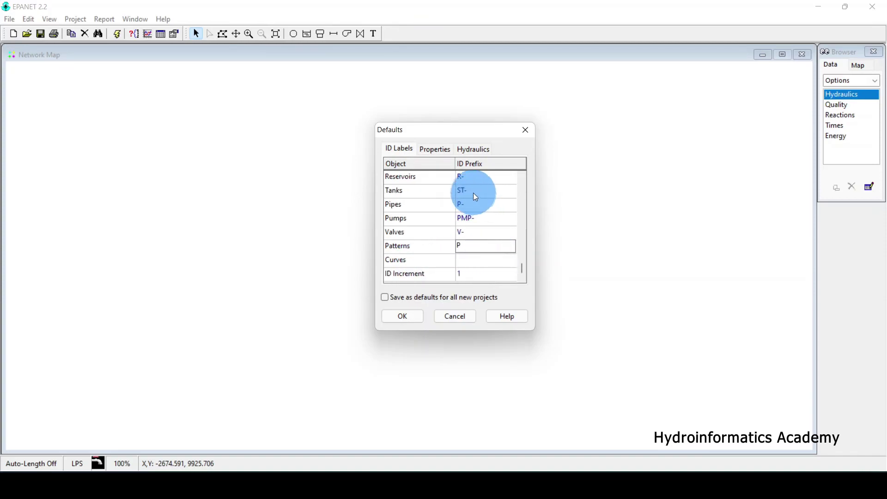
pyautogui.write('T-')
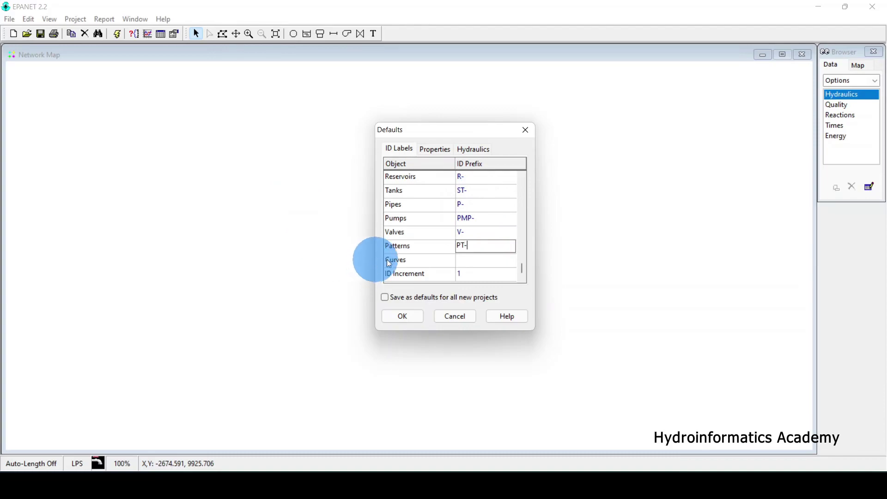
pyautogui.click(425, 266)
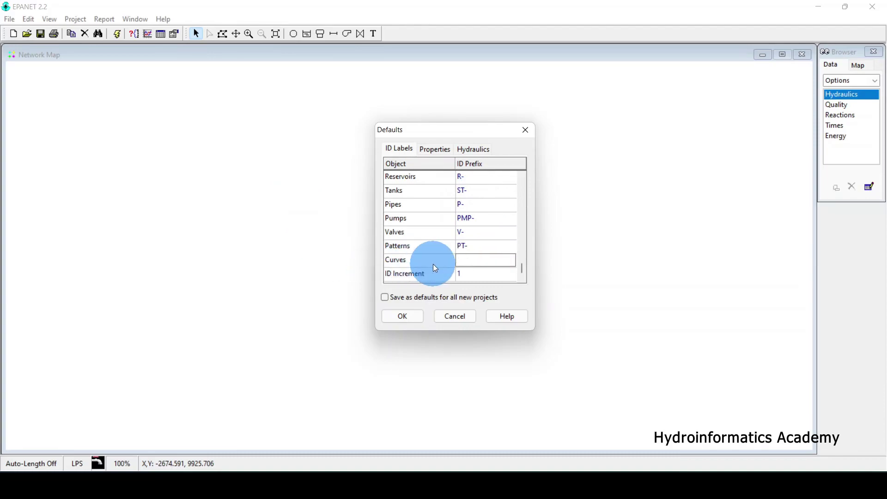
pyautogui.write('CV-')
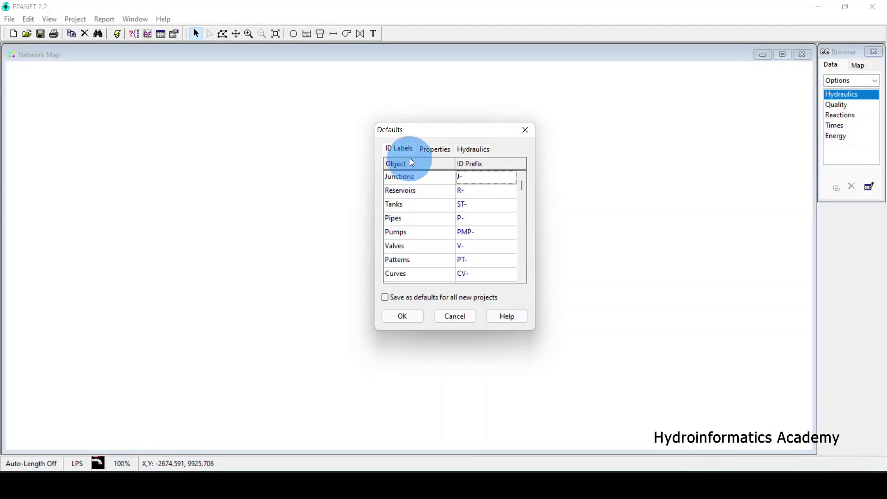
pyautogui.click(434, 150)
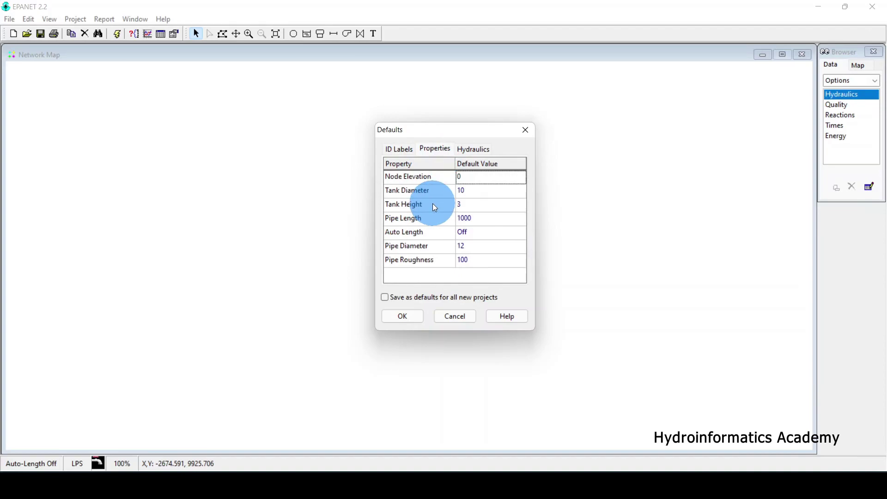
pyautogui.click(428, 183)
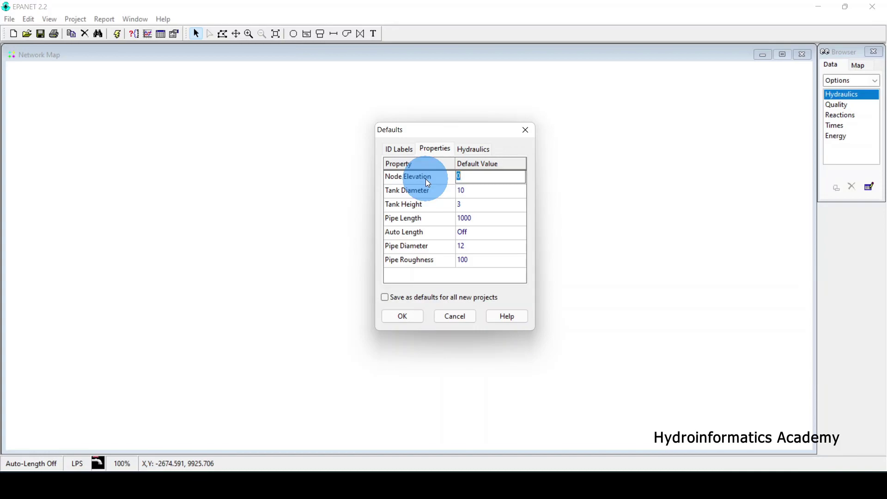
pyautogui.moveTo(468, 179); pyautogui.dragTo(447, 177)
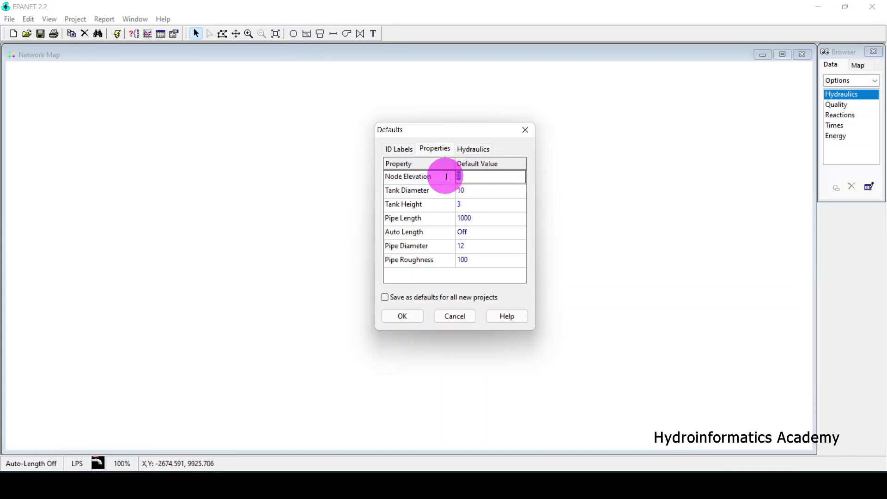
pyautogui.click(424, 193)
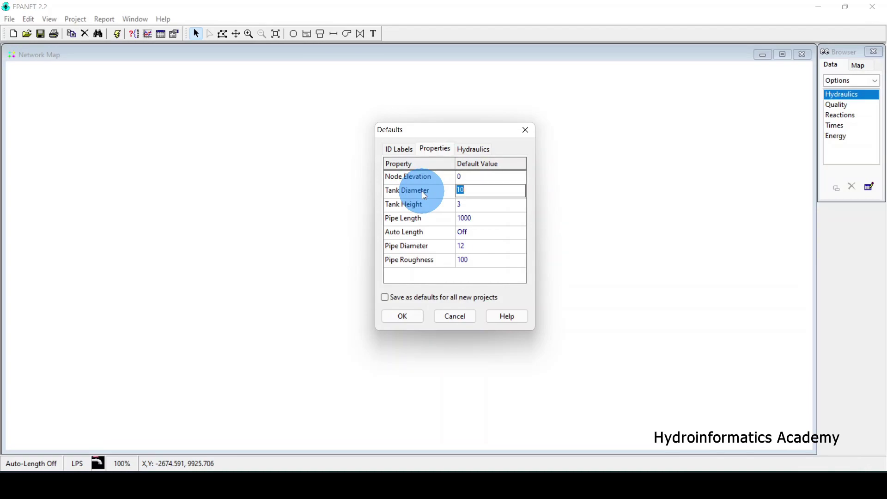
pyautogui.click(447, 189)
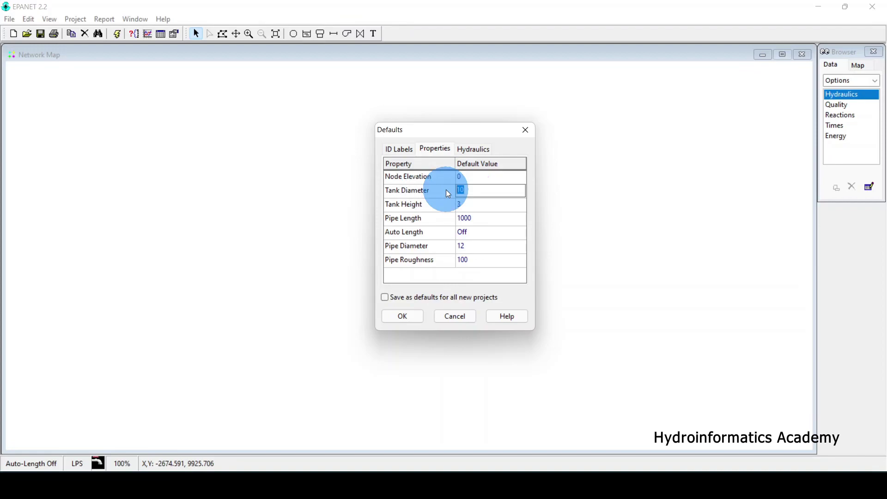
pyautogui.click(426, 207)
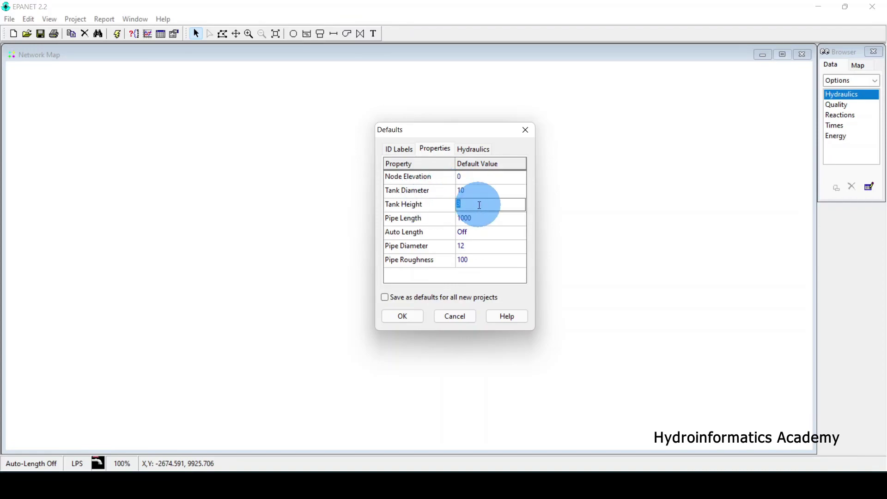
pyautogui.moveTo(479, 204); pyautogui.dragTo(439, 204)
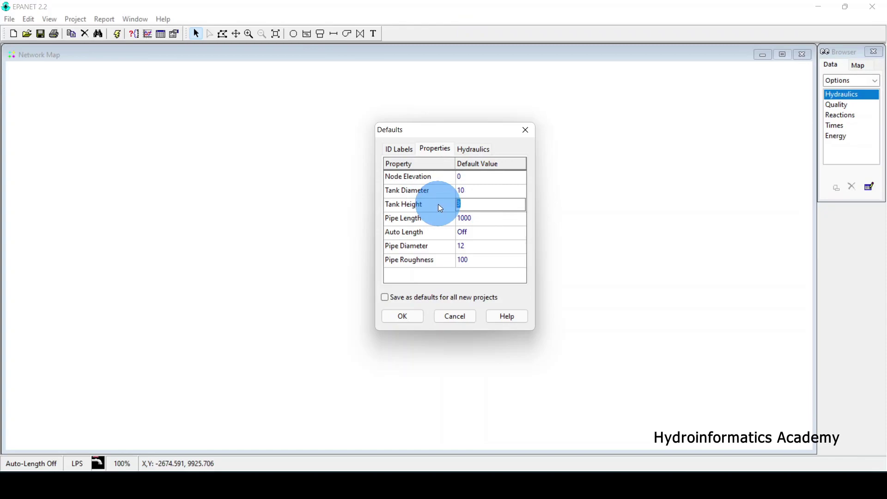
pyautogui.moveTo(477, 207)
pyautogui.mouseDown()
pyautogui.moveTo(473, 187)
pyautogui.moveTo(471, 203)
pyautogui.mouseUp()
pyautogui.click(418, 225)
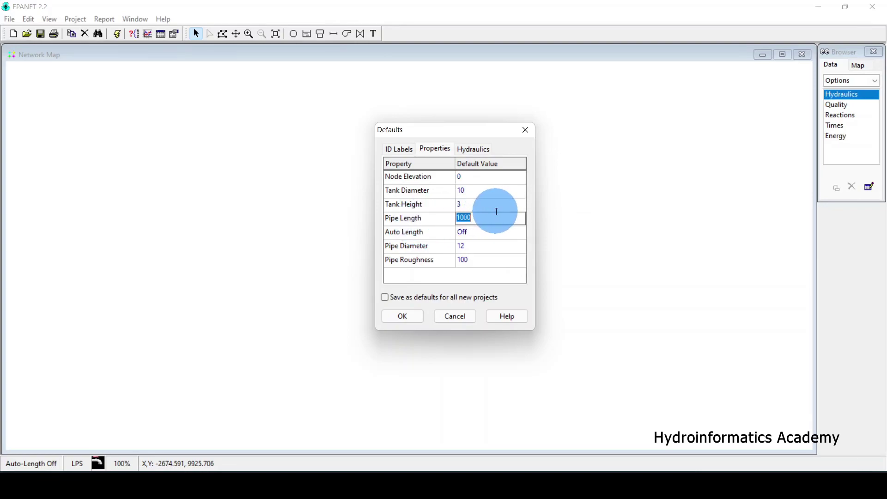
pyautogui.click(409, 235)
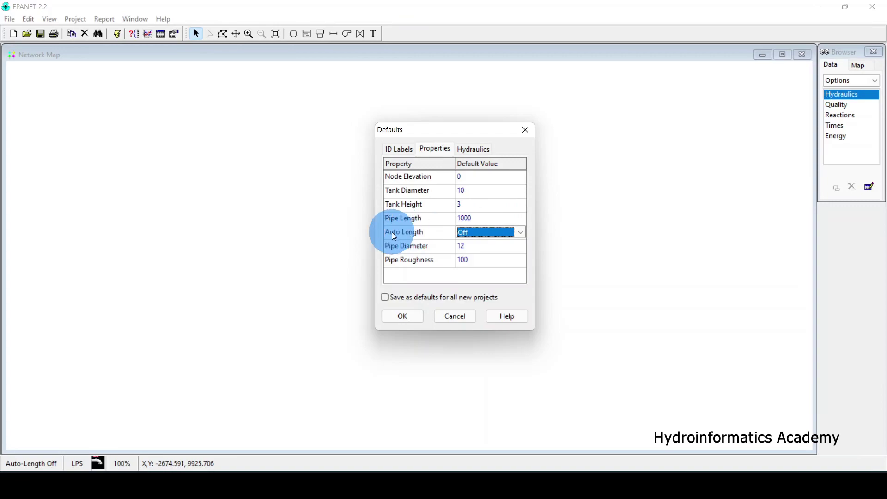
pyautogui.click(485, 231)
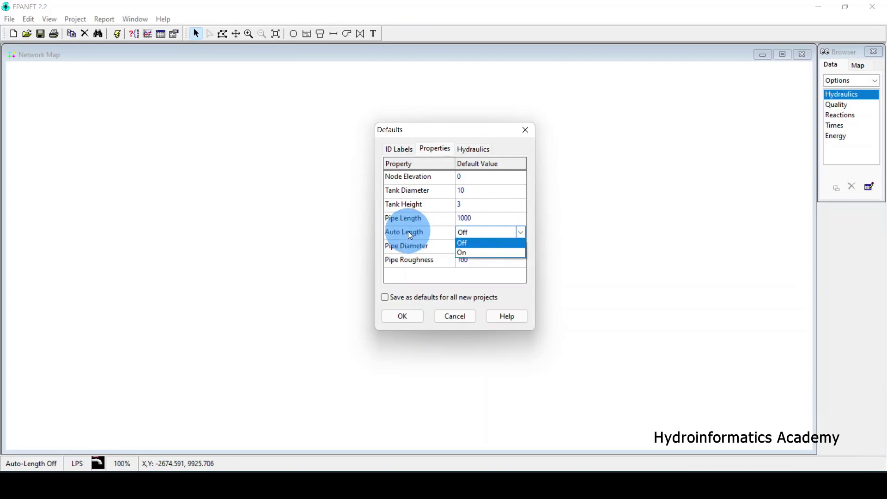
pyautogui.click(473, 251)
pyautogui.click(471, 237)
pyautogui.click(472, 243)
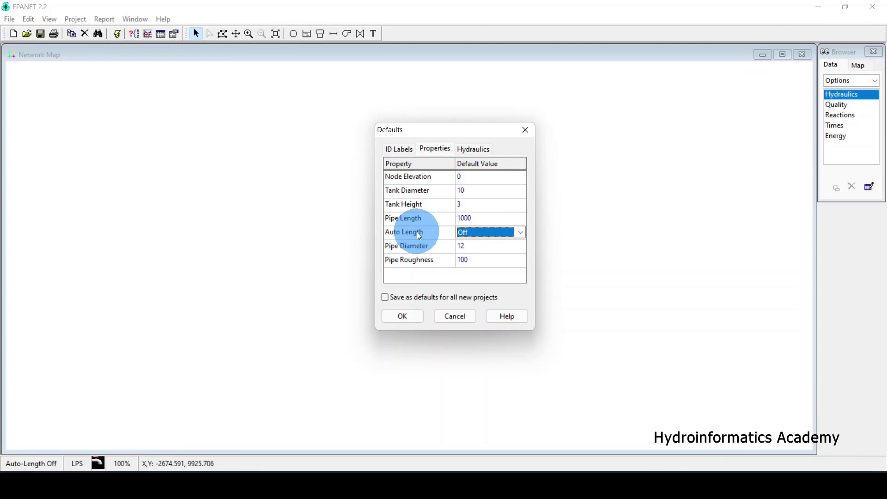
pyautogui.click(467, 234)
pyautogui.click(479, 252)
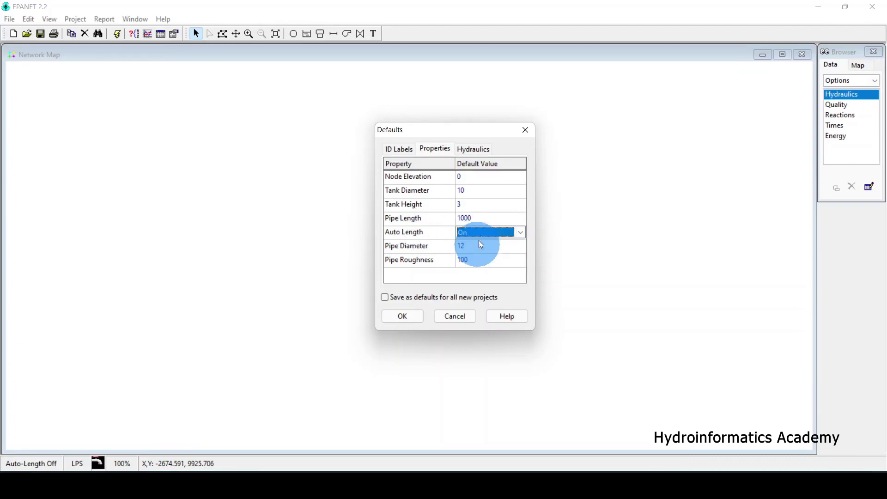
pyautogui.click(477, 238)
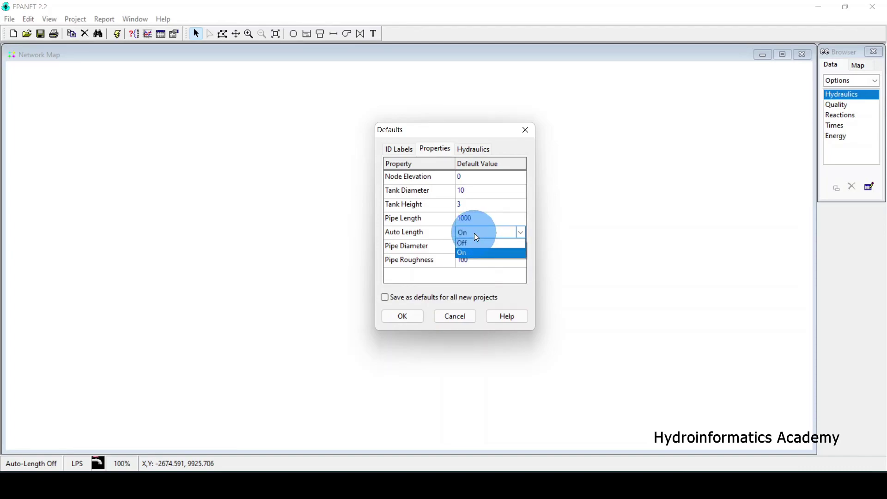
pyautogui.click(462, 242)
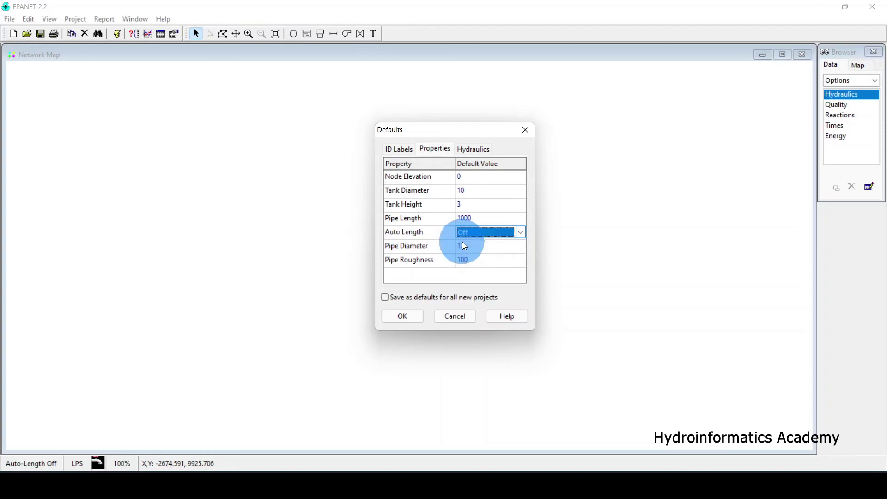
pyautogui.click(424, 248)
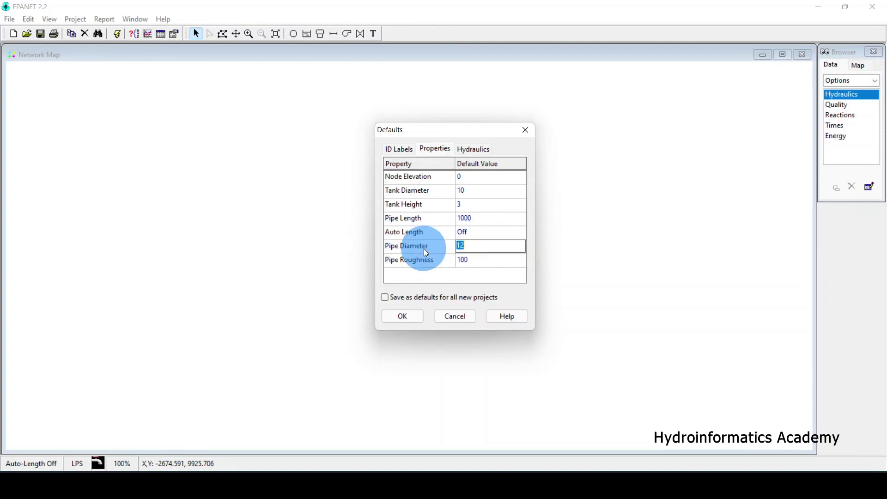
pyautogui.doubleClick(467, 245)
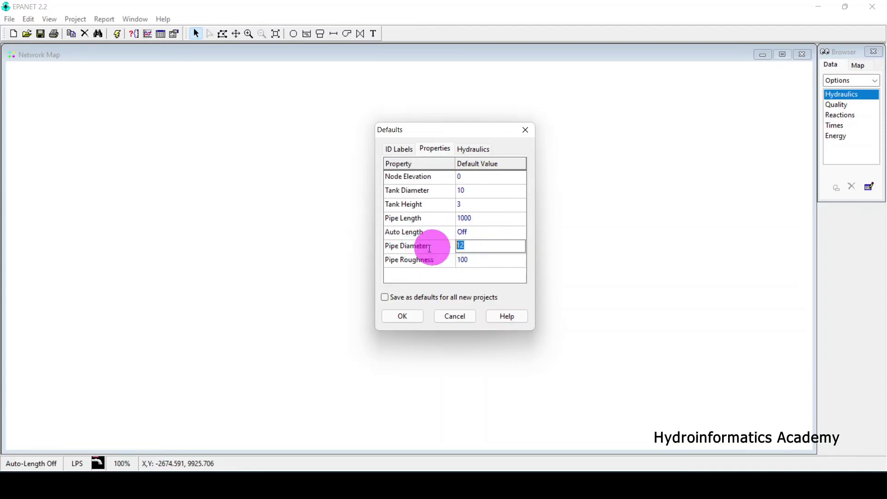
pyautogui.click(406, 259)
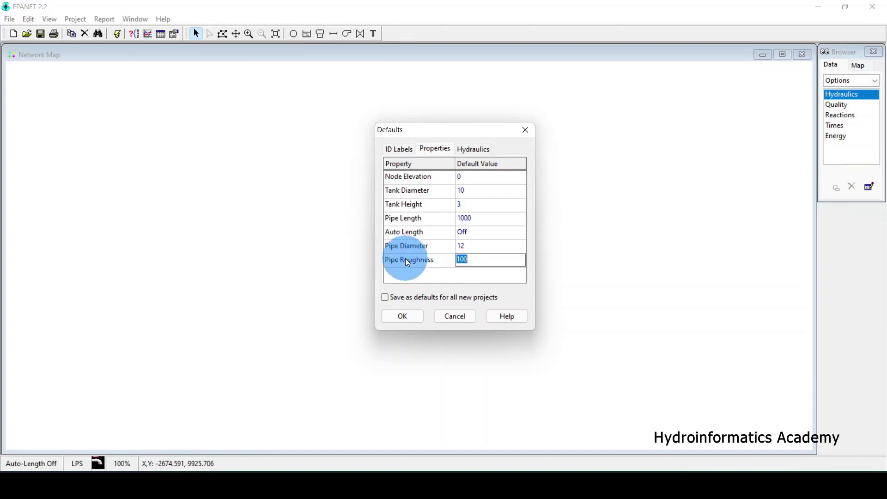
pyautogui.doubleClick(466, 259)
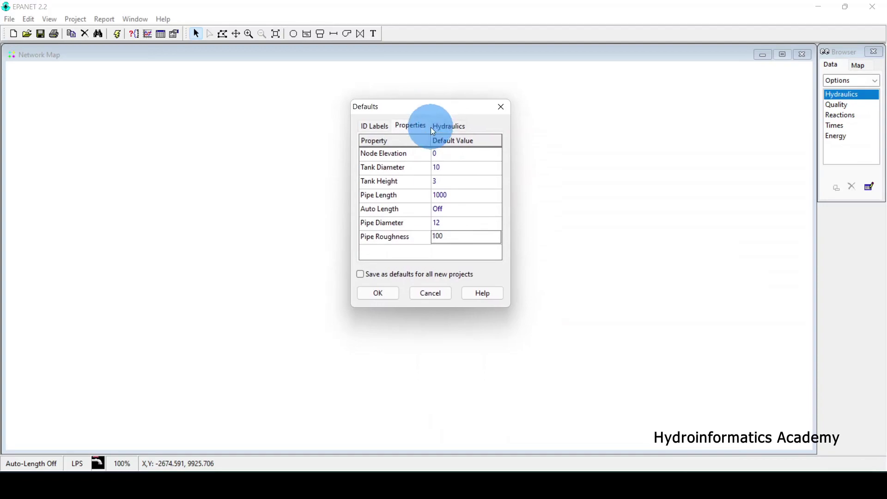
# Step: On the Hydraulics defaults tab, try CFS flow units, then set Flow Units back to LPS
pyautogui.click(446, 126)
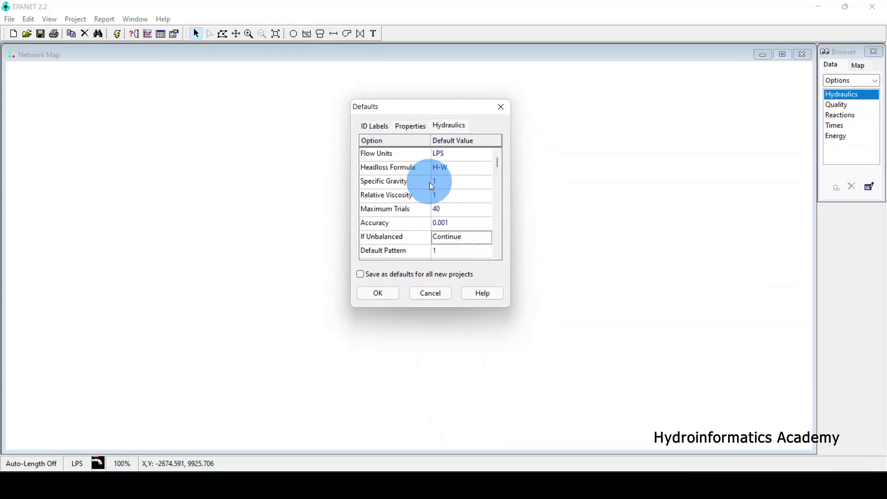
pyautogui.click(391, 155)
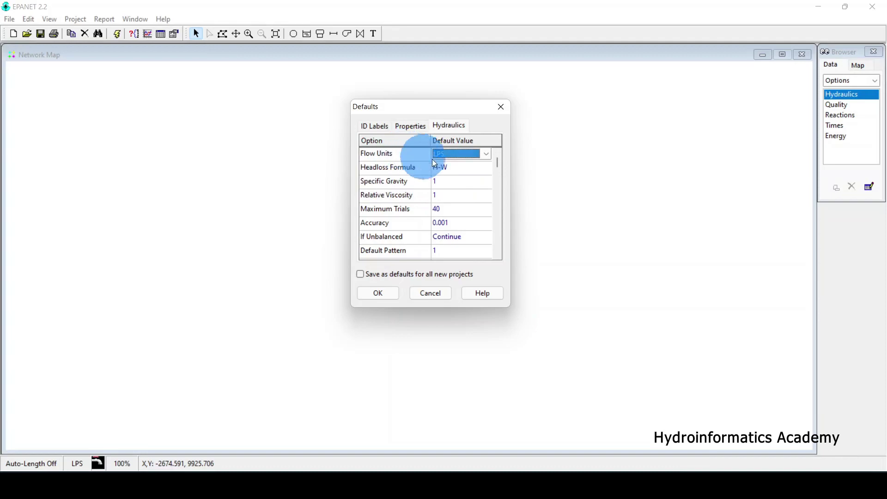
pyautogui.click(467, 154)
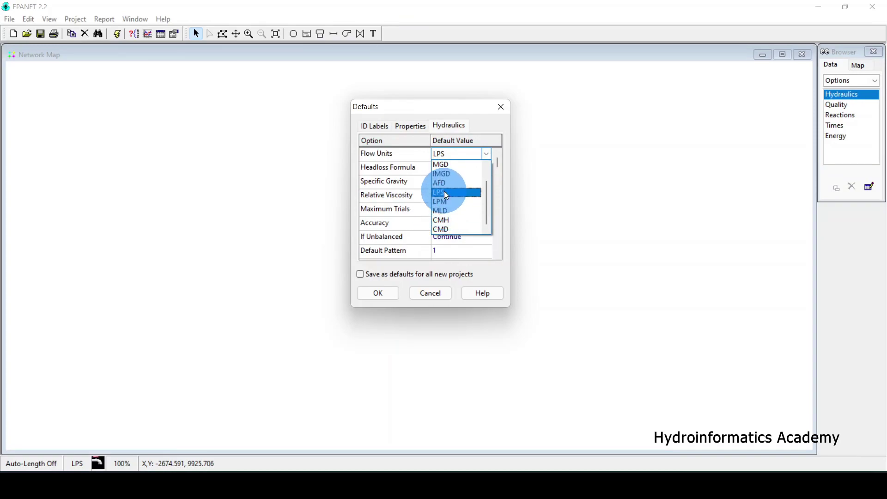
pyautogui.click(393, 153)
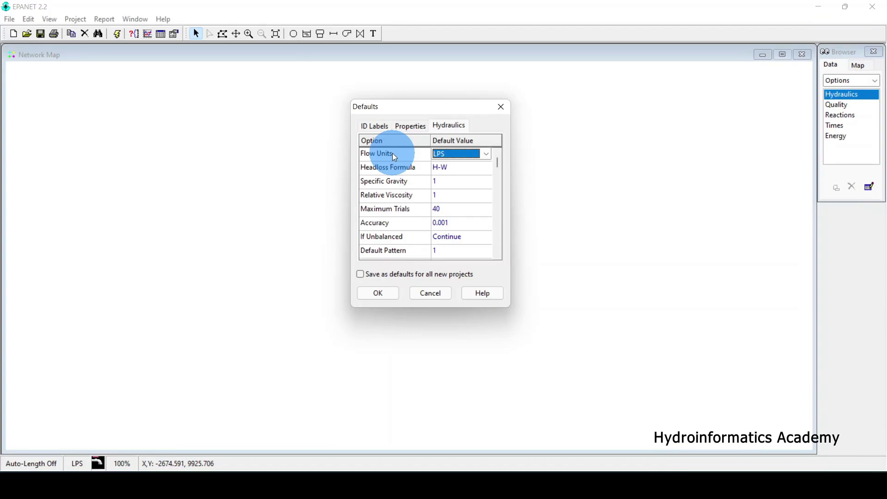
pyautogui.click(459, 159)
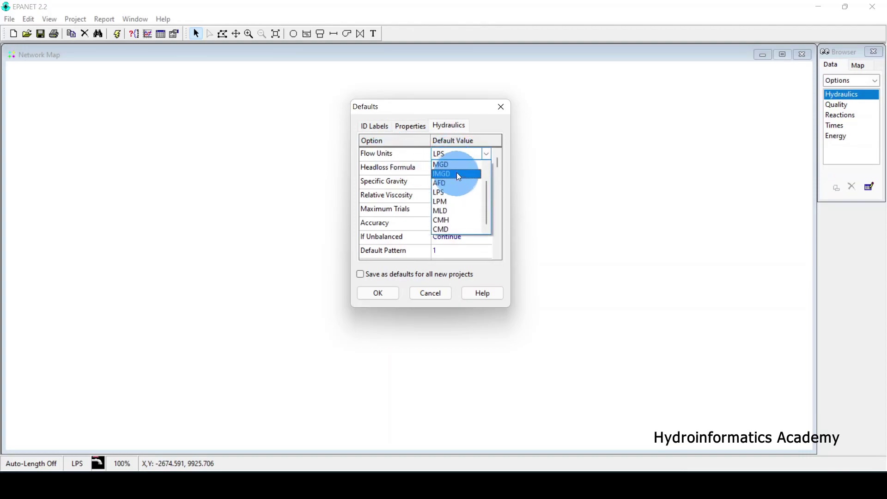
pyautogui.scroll(1, 441, 170)
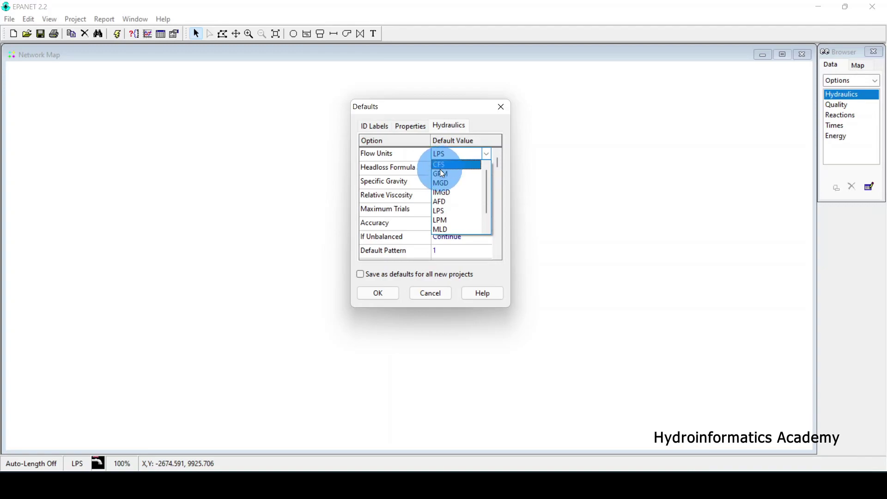
pyautogui.click(441, 166)
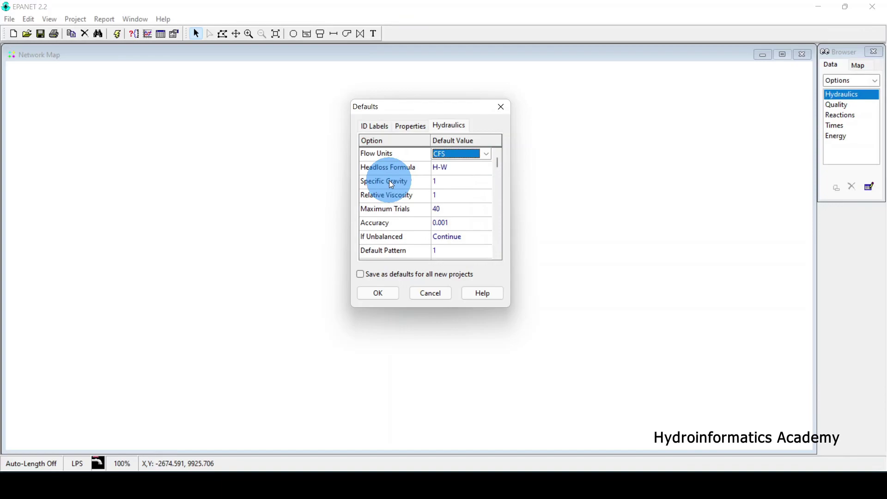
pyautogui.click(462, 156)
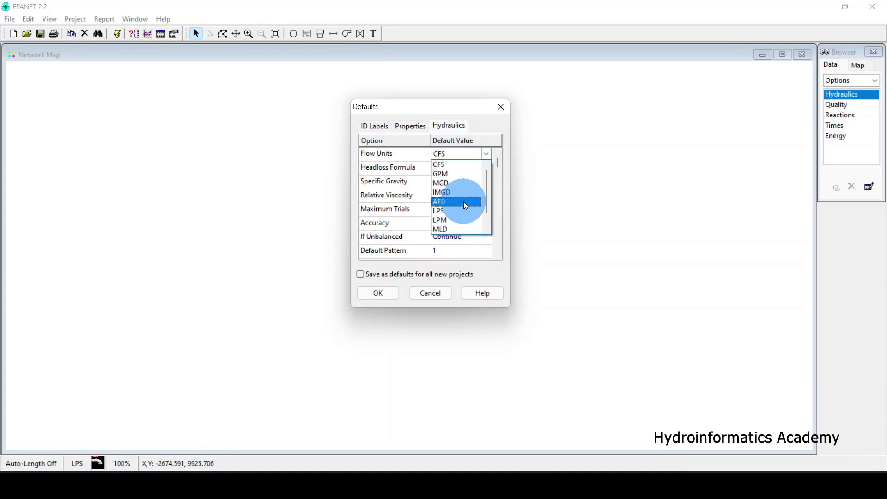
pyautogui.click(456, 211)
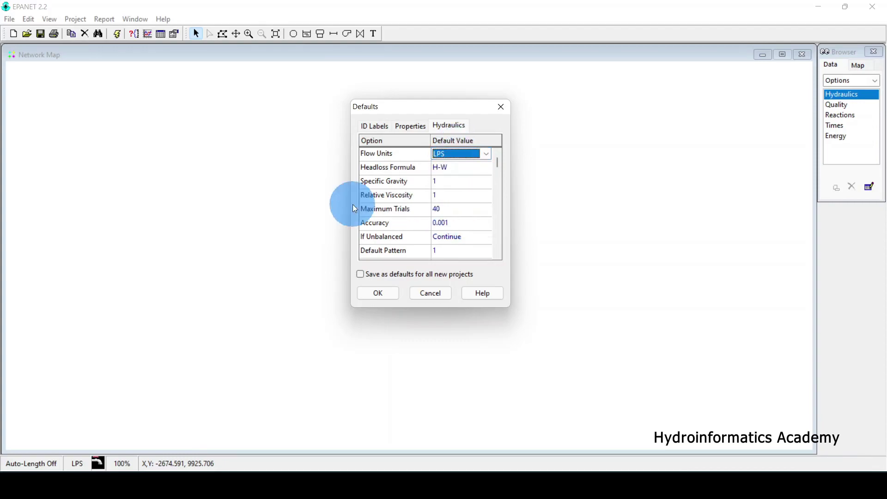
pyautogui.click(390, 168)
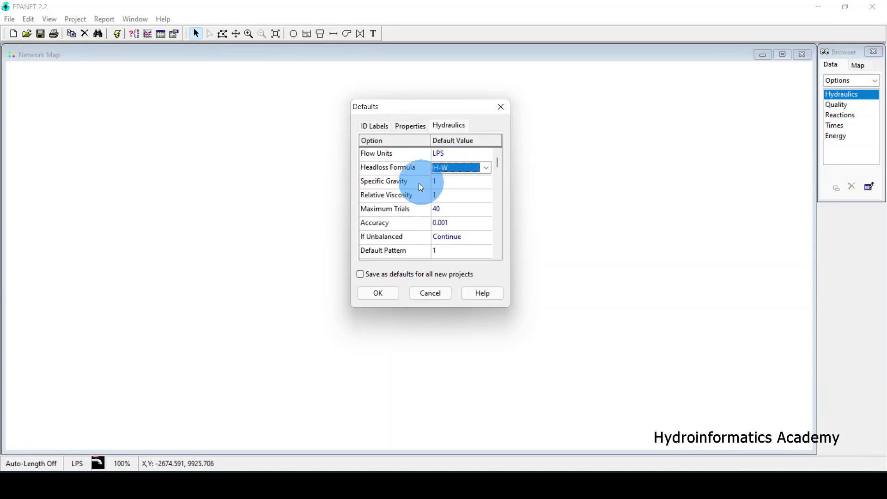
pyautogui.click(406, 182)
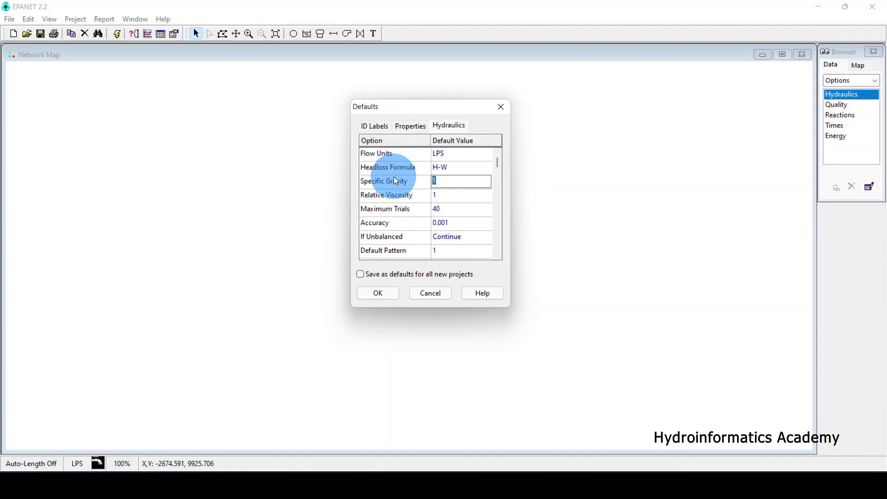
pyautogui.click(379, 179)
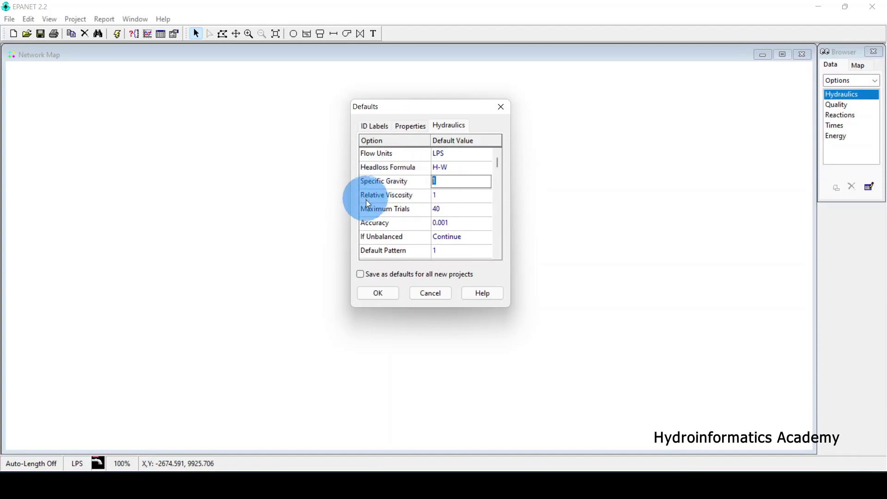
pyautogui.click(385, 198)
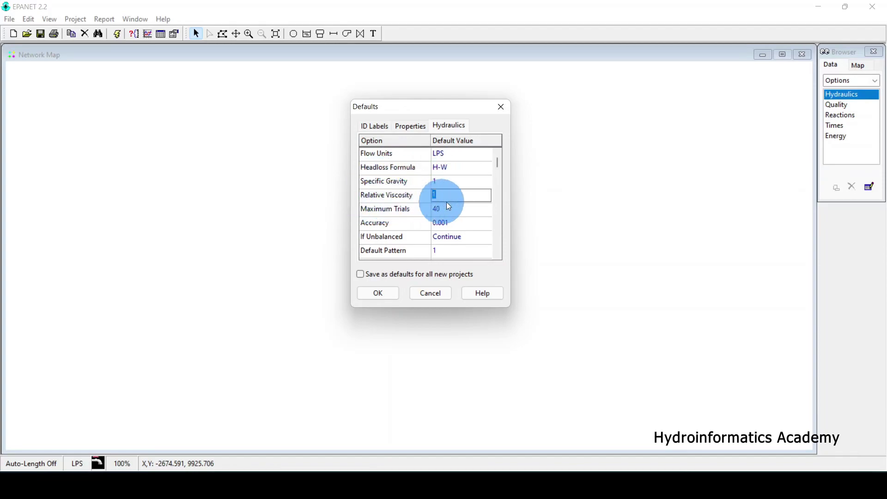
pyautogui.click(400, 182)
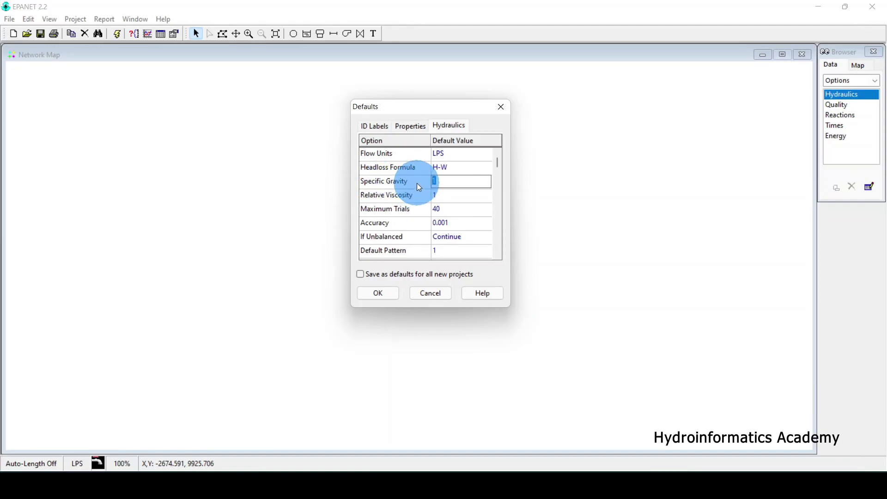
pyautogui.click(401, 211)
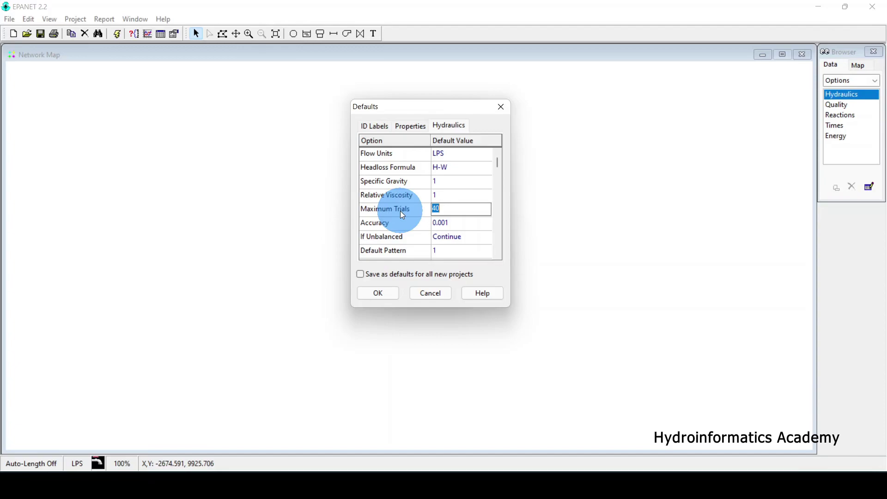
pyautogui.click(405, 211)
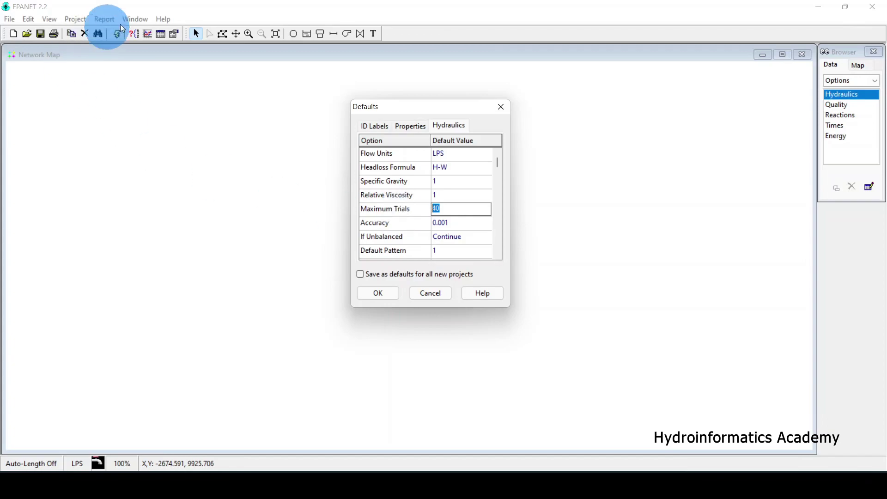
# Step: Set the If Unbalanced hydraulic default to Continue
pyautogui.press('Down')
pyautogui.press('Down')
pyautogui.press('Down')
pyautogui.press('Down')
pyautogui.press('Down')
pyautogui.press('Down')
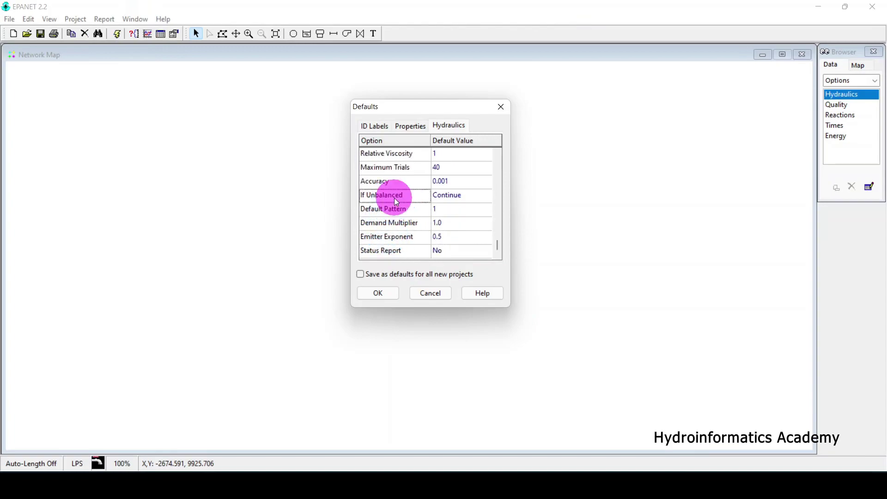
pyautogui.click(396, 201)
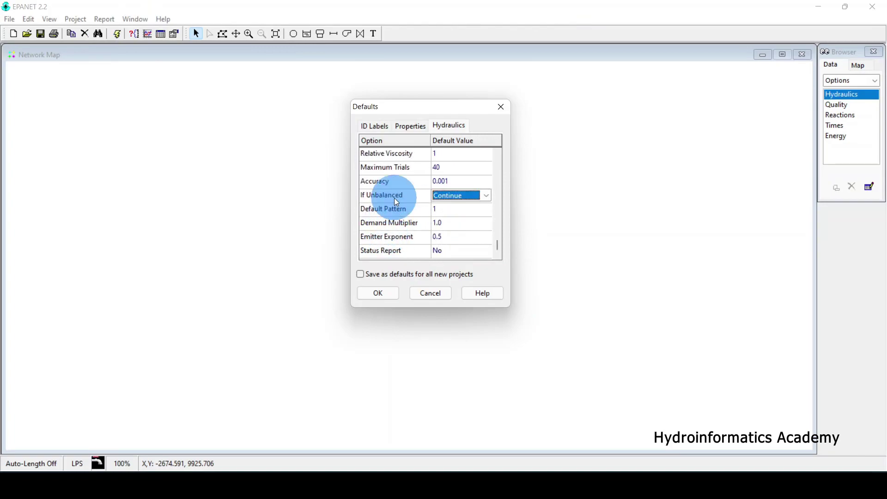
pyautogui.click(486, 199)
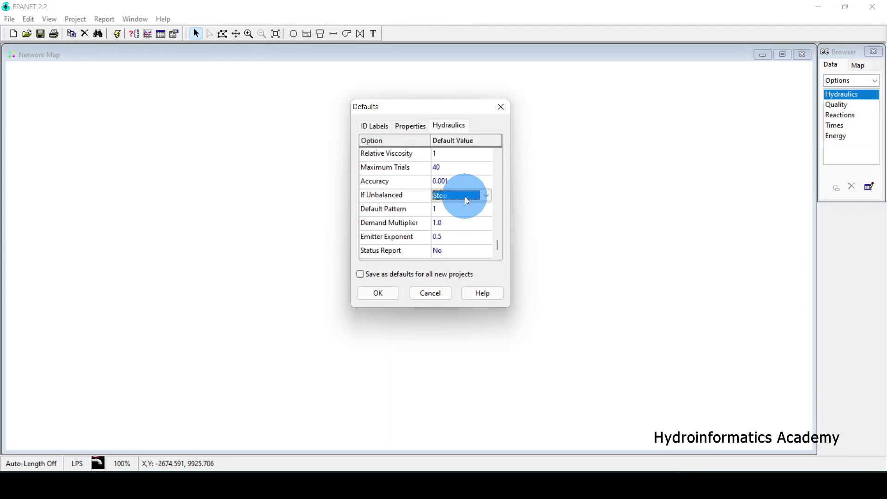
pyautogui.click(465, 197)
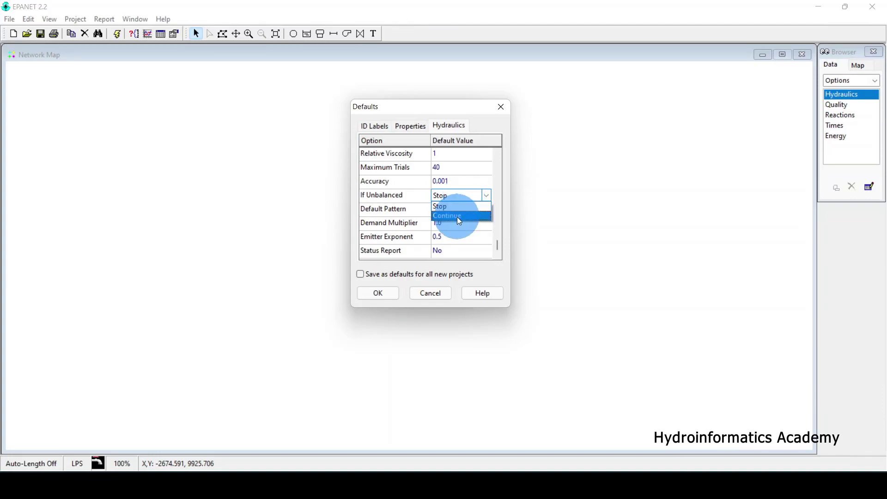
pyautogui.click(457, 217)
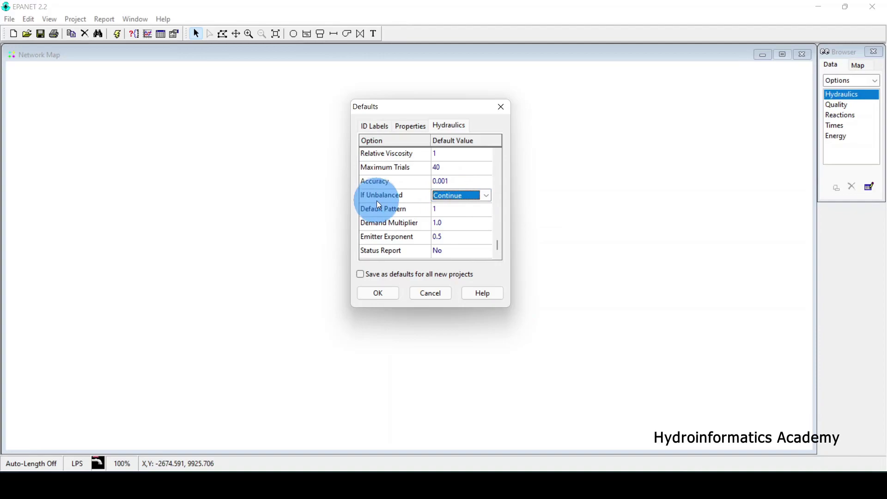
# Step: Review the default pattern 1, demand multiplier 1.0 and emitter exponent 0.5 values
pyautogui.click(404, 210)
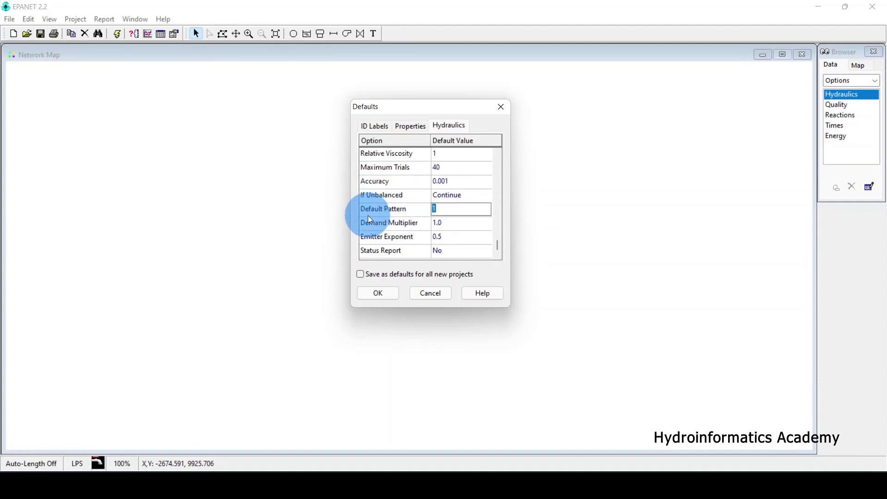
pyautogui.press('Down')
pyautogui.press('Down')
pyautogui.press('Down')
pyautogui.press('Up')
pyautogui.press('Up')
pyautogui.press('Up')
pyautogui.press('Down')
pyautogui.press('Down')
pyautogui.click(383, 214)
pyautogui.click(384, 226)
pyautogui.click(385, 243)
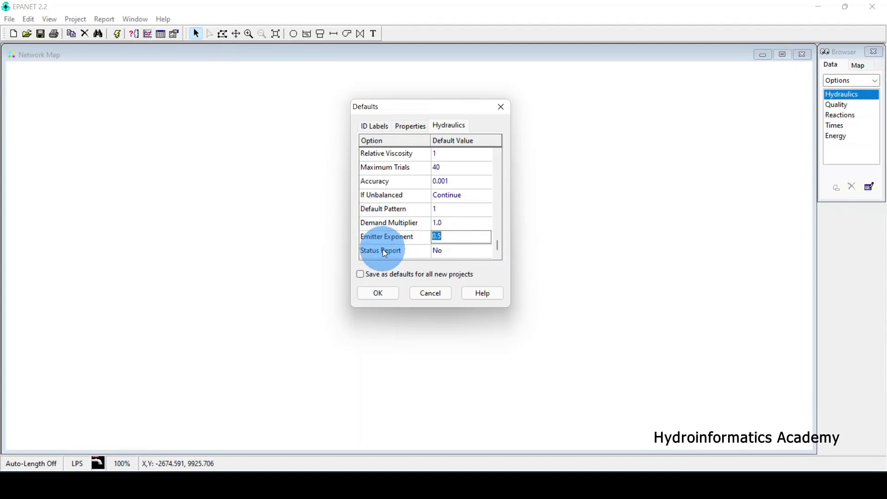
pyautogui.click(409, 201)
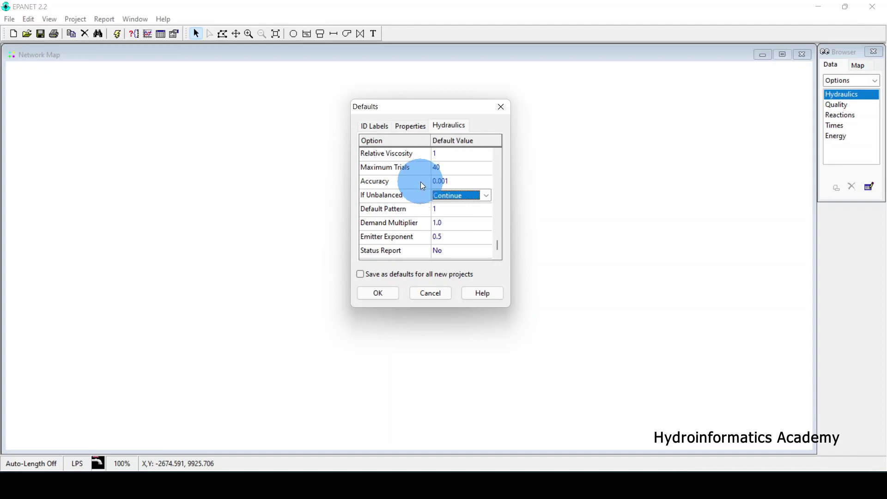
# Step: Review the Properties and ID Labels tabs and tick 'Save as defaults for all new projects'
pyautogui.click(413, 127)
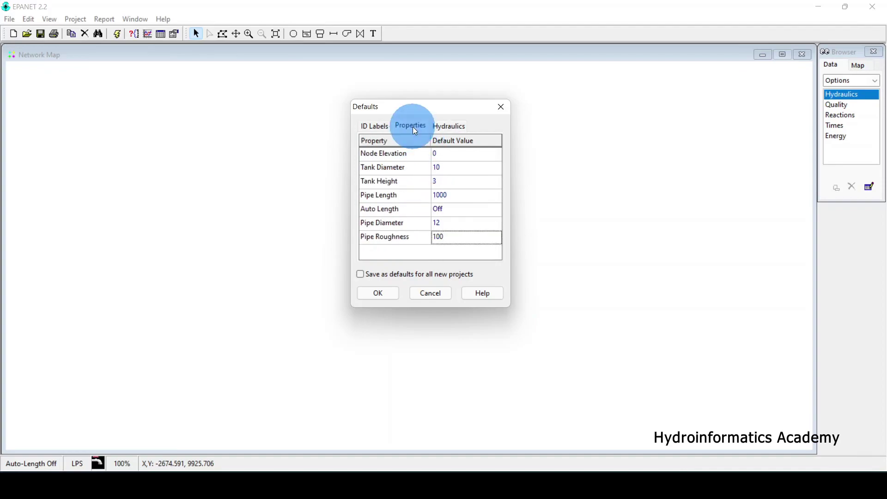
pyautogui.click(377, 126)
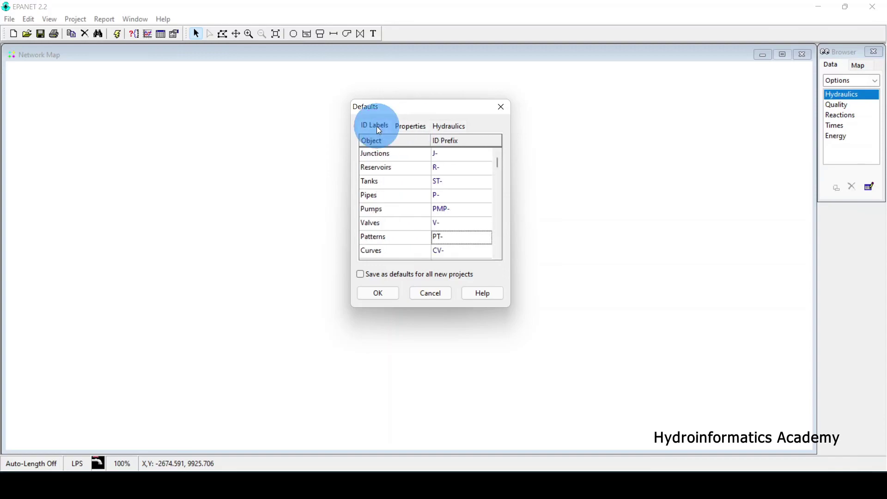
pyautogui.click(363, 277)
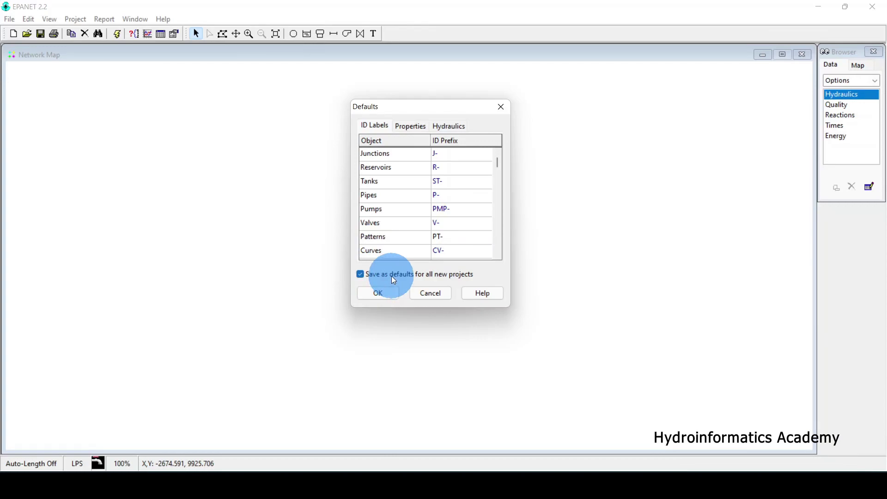
pyautogui.click(394, 214)
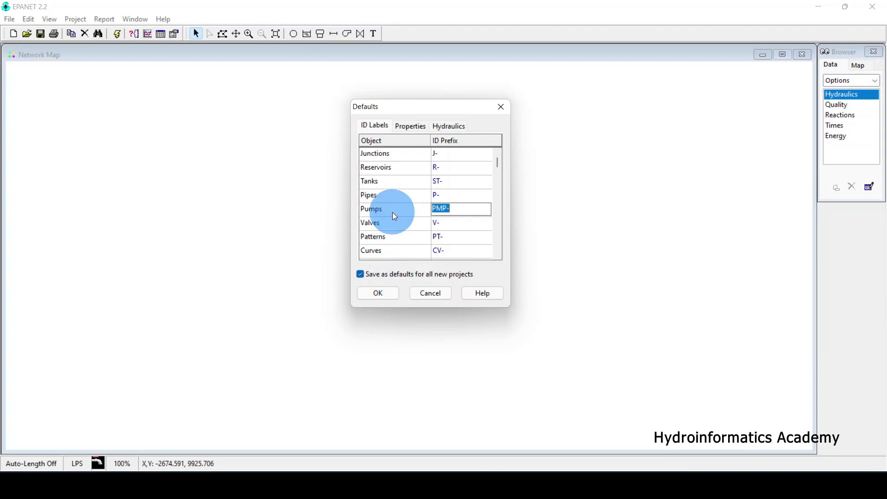
pyautogui.click(393, 216)
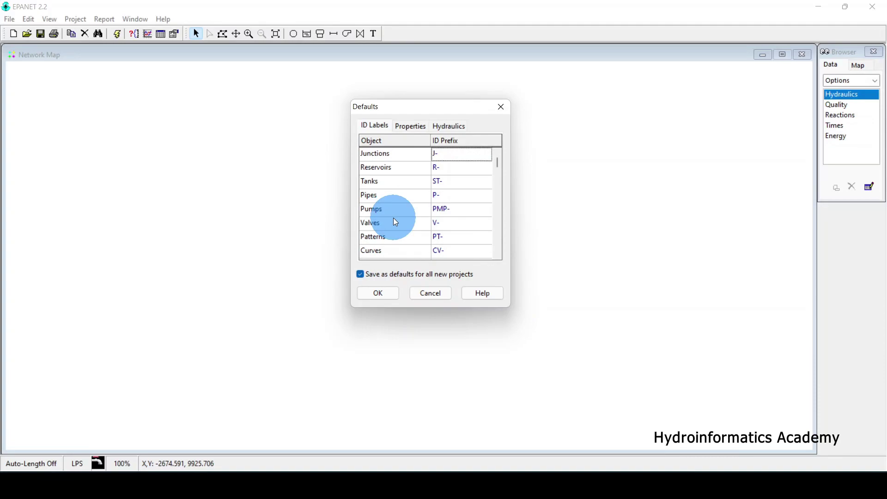
pyautogui.click(357, 275)
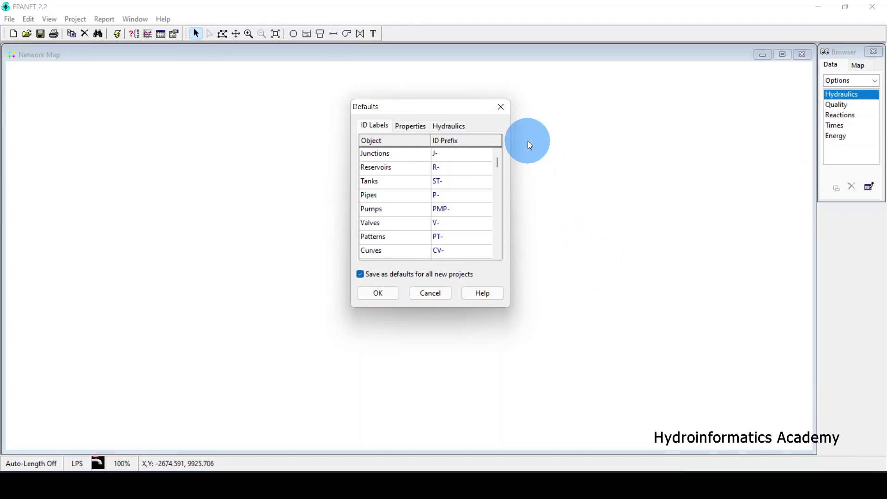
# Step: Accept the defaults and review the Hydraulics analysis options' flow units, headloss formula and pattern
pyautogui.click(382, 297)
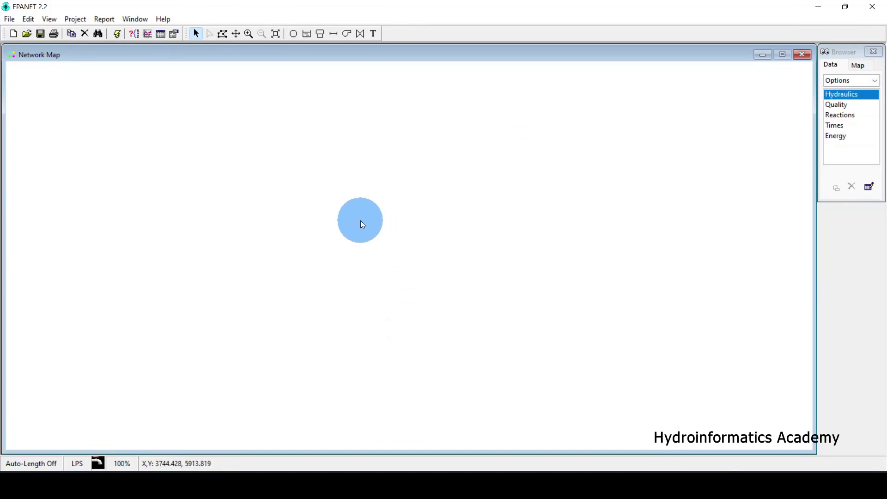
pyautogui.click(74, 20)
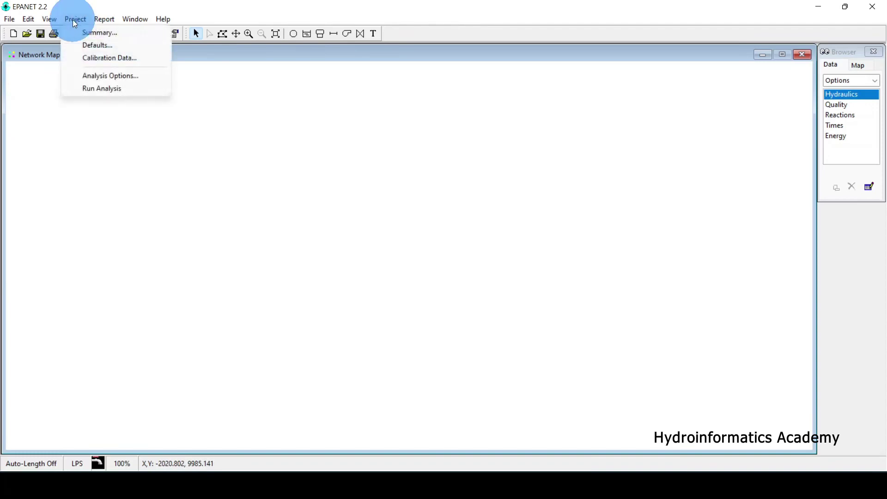
pyautogui.click(129, 78)
pyautogui.click(394, 177)
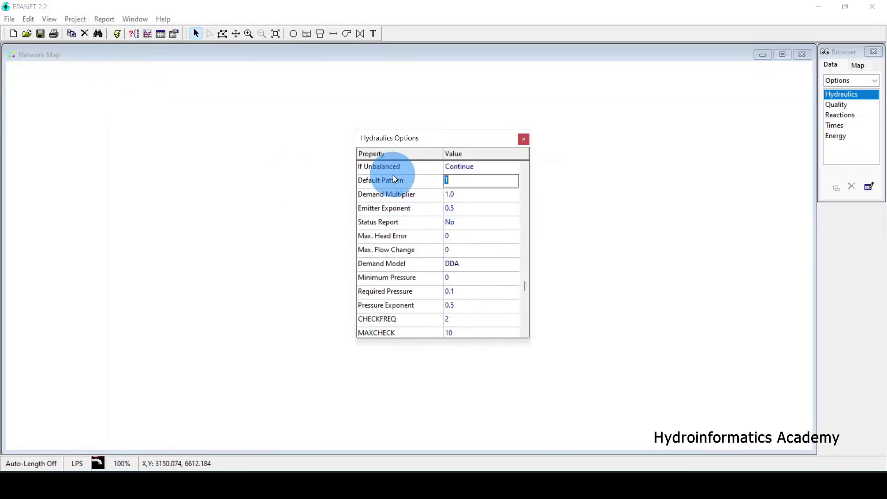
pyautogui.scroll(-9, 390, 192)
pyautogui.scroll(-3, 390, 192)
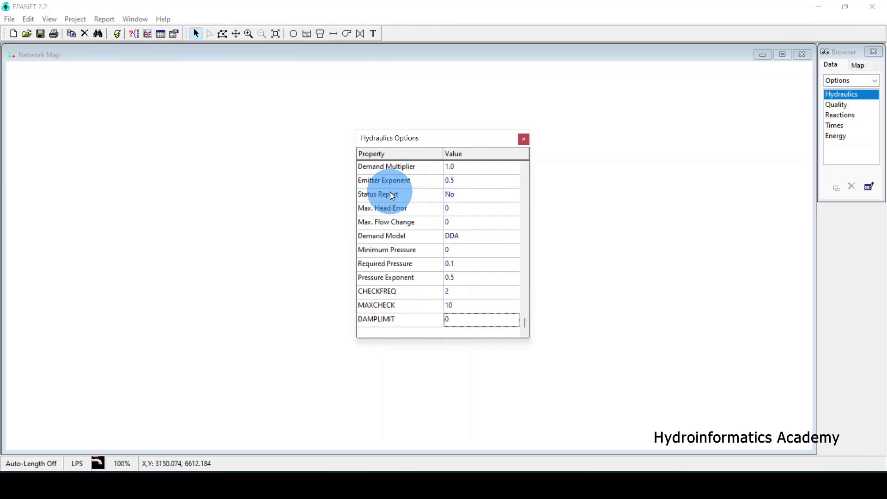
pyautogui.scroll(14, 396, 186)
pyautogui.scroll(5, 401, 184)
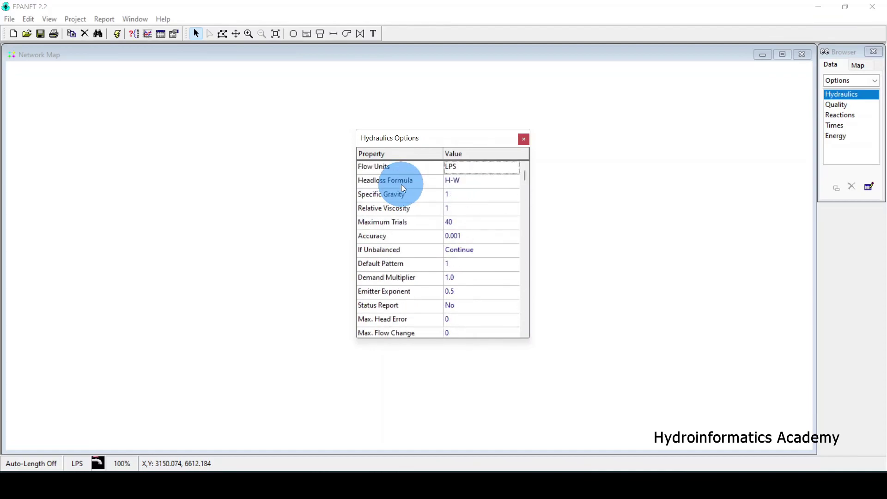
pyautogui.click(388, 166)
pyautogui.click(391, 185)
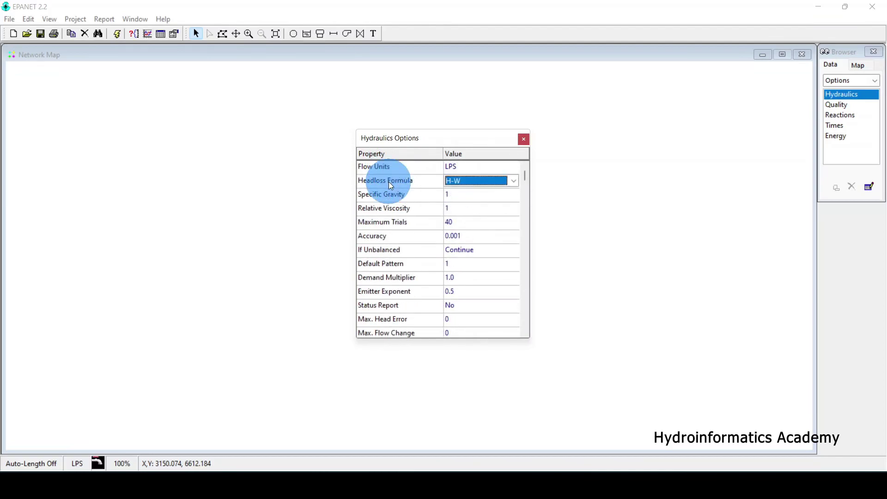
pyautogui.scroll(-11, 389, 204)
pyautogui.scroll(-8, 391, 208)
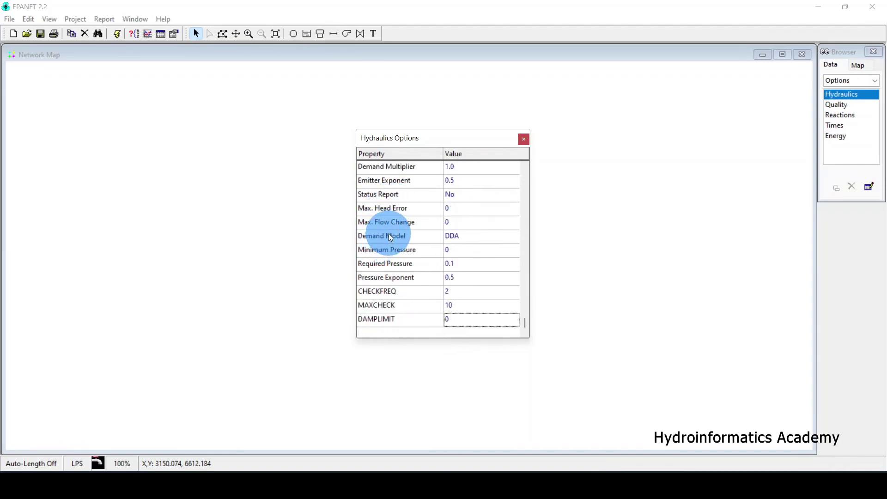
# Step: Keep the Demand Model at DDA
pyautogui.click(389, 235)
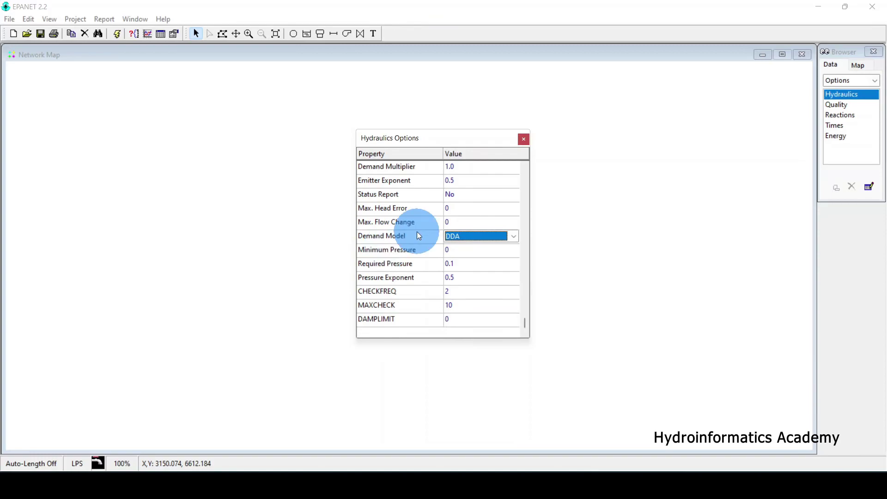
pyautogui.click(492, 237)
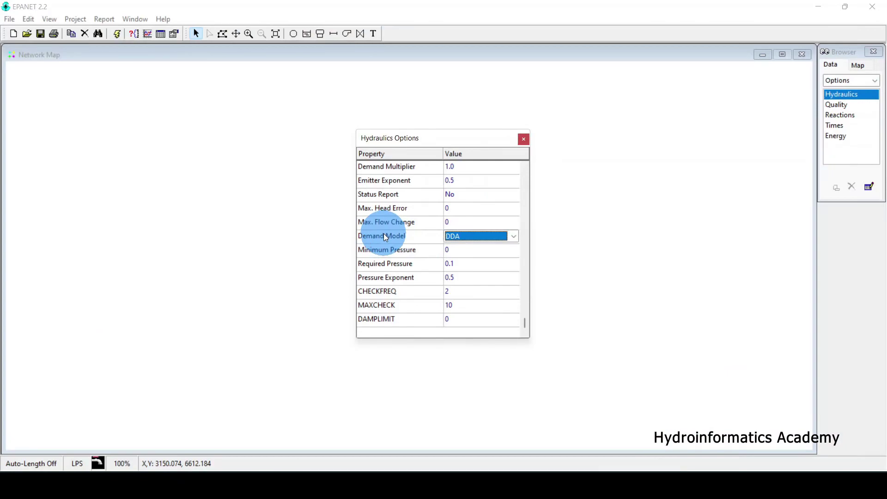
pyautogui.click(483, 236)
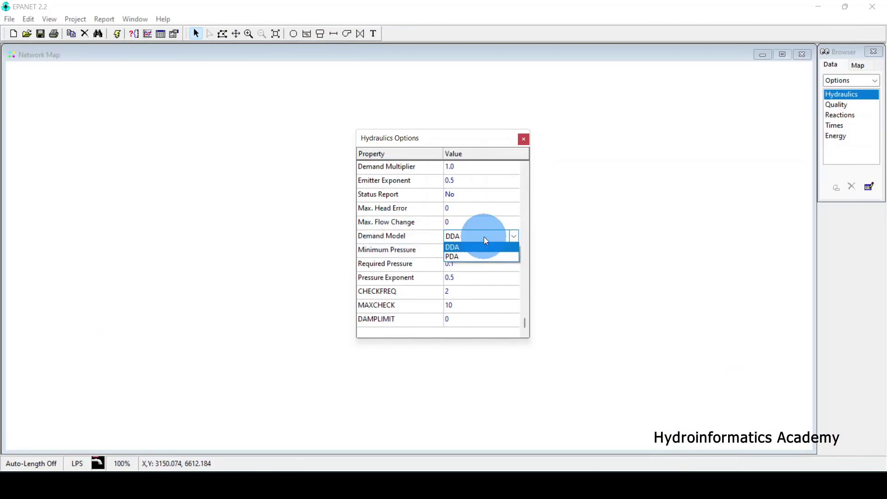
pyautogui.click(467, 250)
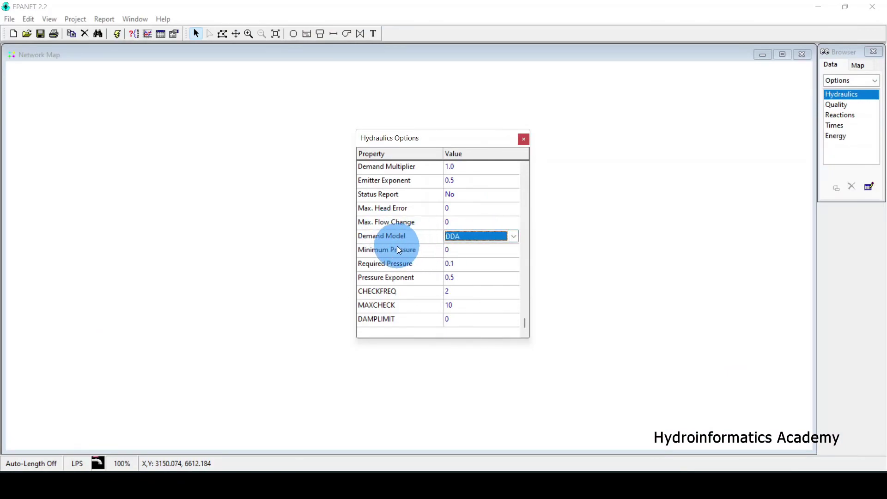
# Step: Check the pressure, exponent, CHECKFREQ and DAMPLIMIT values, then close the hydraulics options
pyautogui.click(390, 262)
pyautogui.click(392, 298)
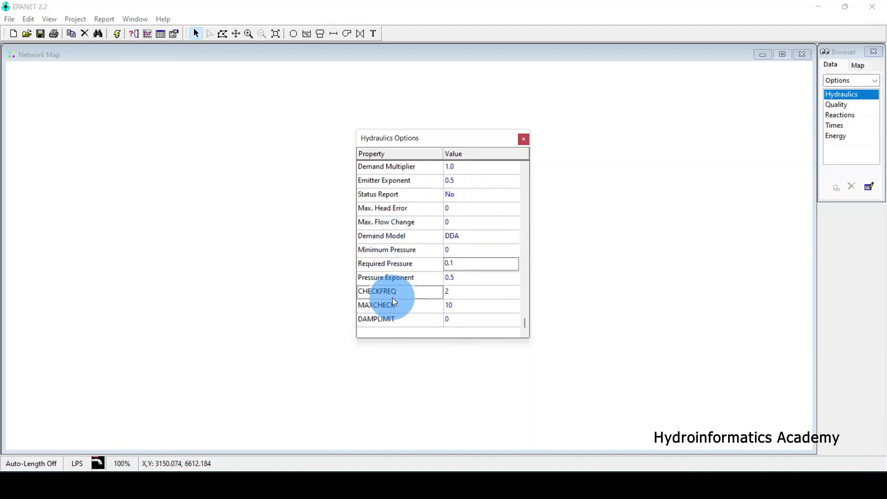
pyautogui.click(388, 305)
pyautogui.click(391, 263)
pyautogui.click(395, 251)
pyautogui.click(386, 263)
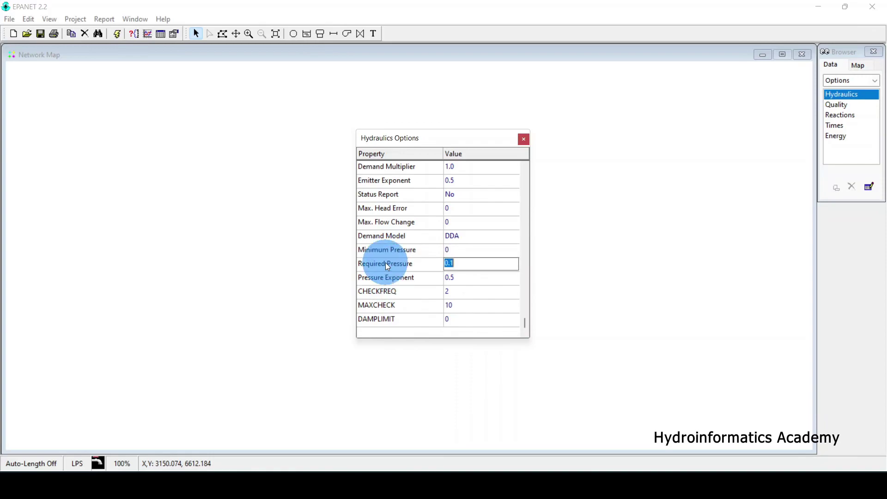
pyautogui.click(386, 278)
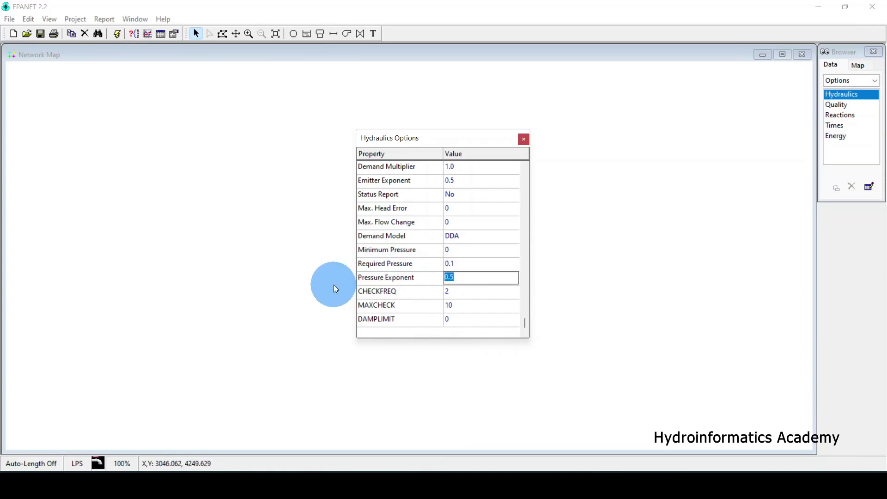
pyautogui.click(400, 308)
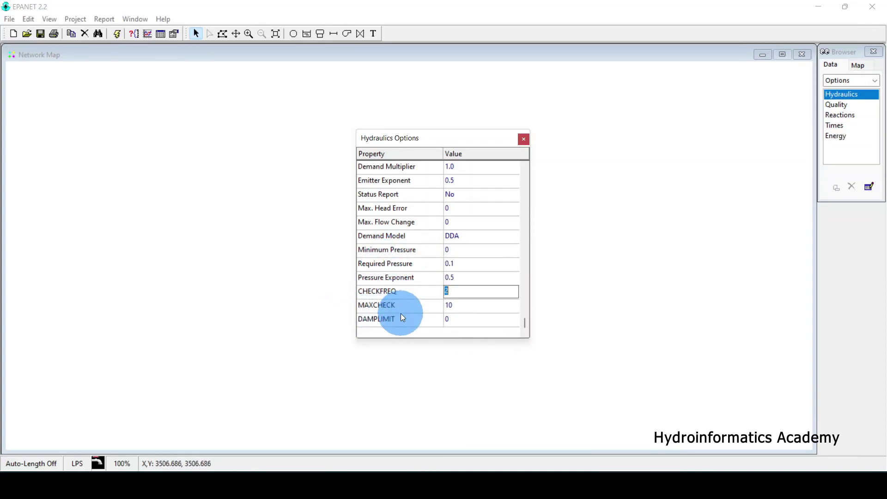
pyautogui.click(401, 322)
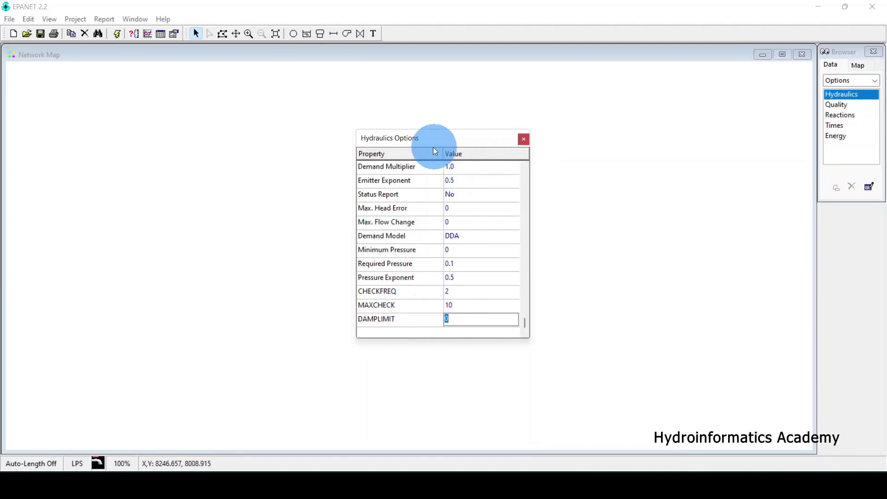
pyautogui.moveTo(476, 144); pyautogui.dragTo(480, 133)
pyautogui.scroll(10, 415, 199)
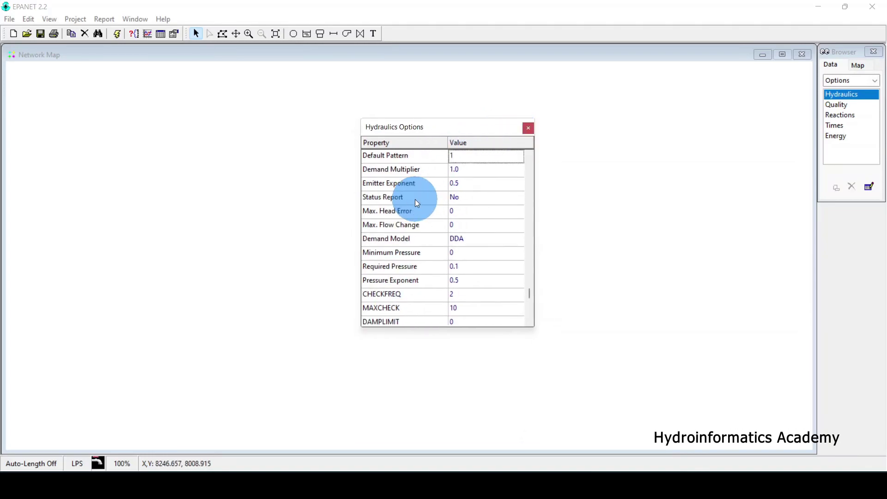
pyautogui.click(528, 128)
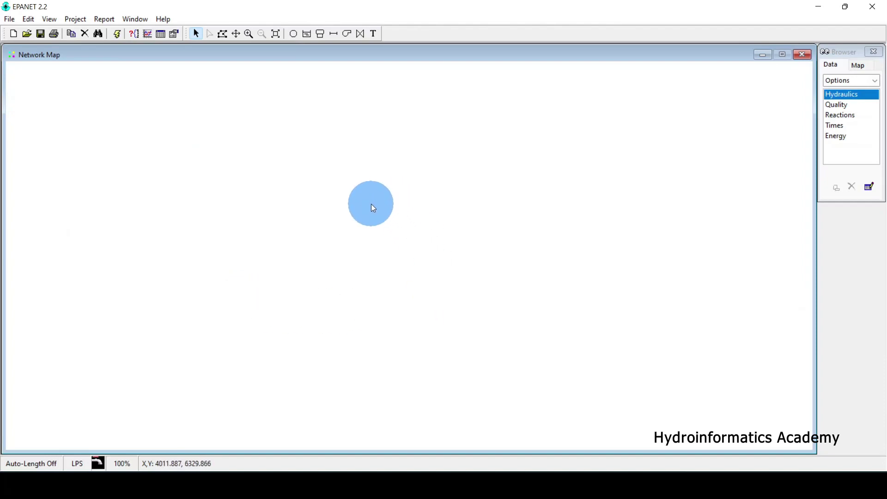
# Step: Set the Network Map background to black through Map Options
pyautogui.rightClick(372, 169)
pyautogui.click(397, 240)
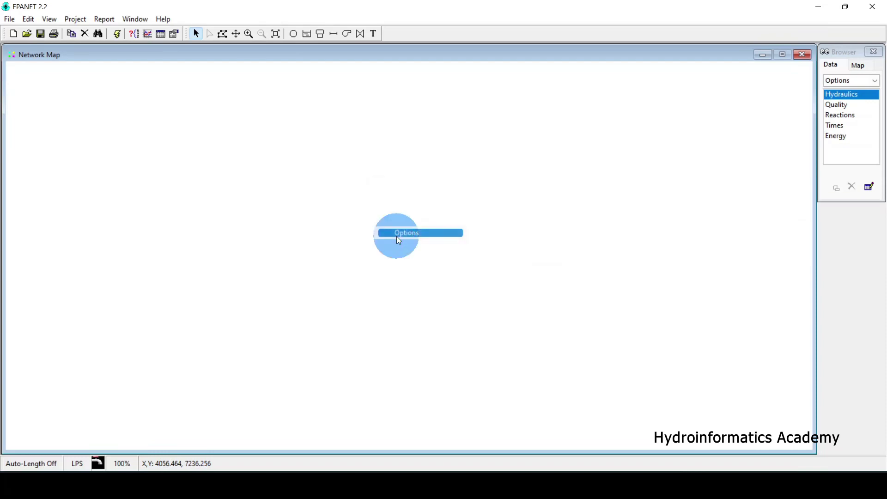
pyautogui.click(391, 199)
pyautogui.click(379, 213)
pyautogui.click(373, 232)
pyautogui.click(374, 252)
pyautogui.click(373, 272)
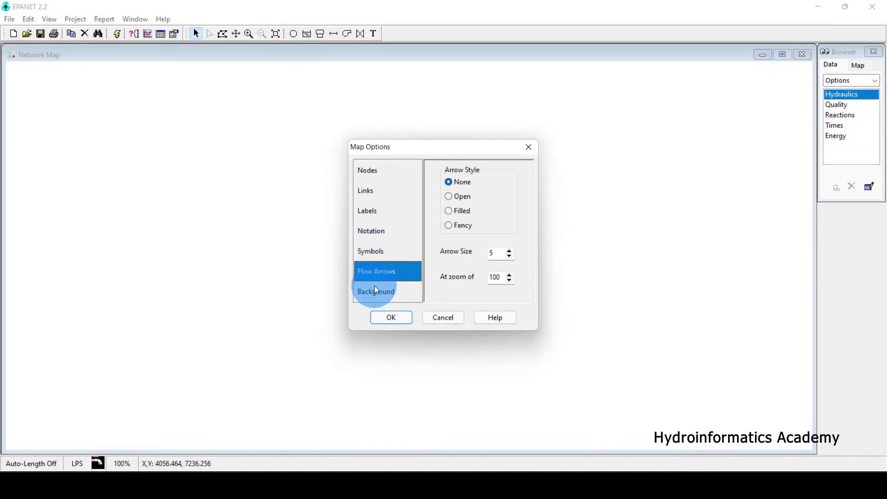
pyautogui.click(377, 290)
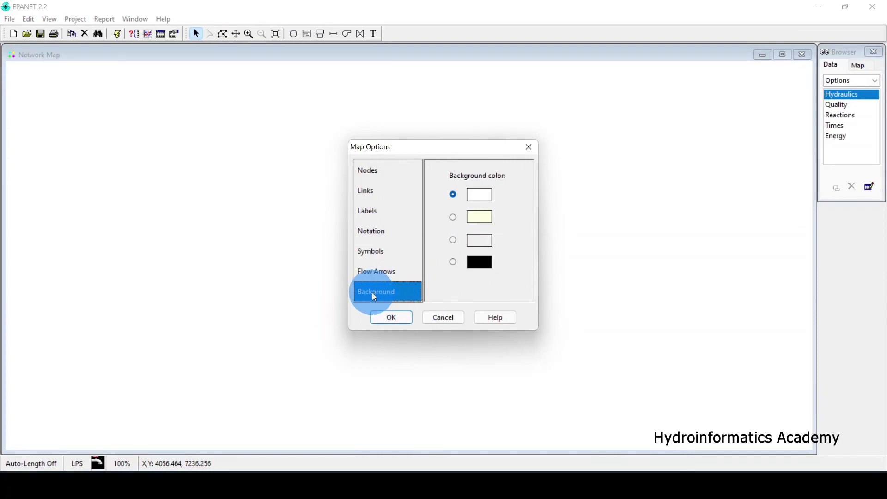
pyautogui.click(464, 220)
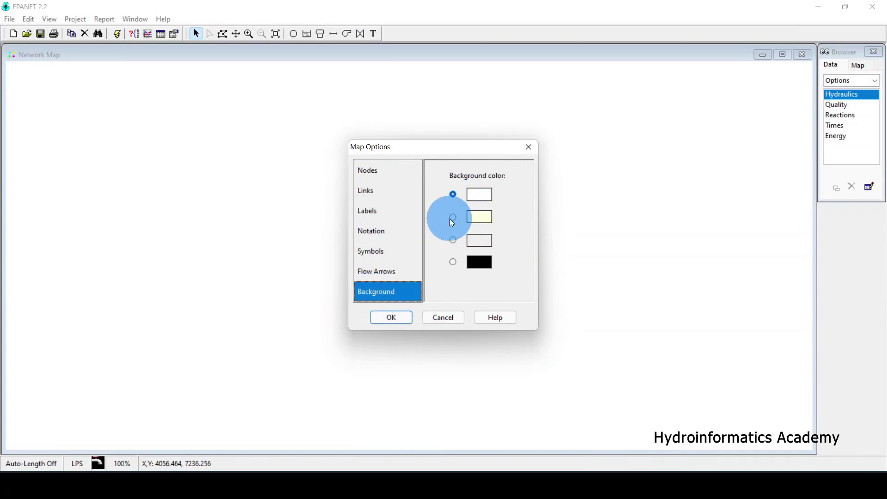
pyautogui.click(454, 263)
pyautogui.click(397, 318)
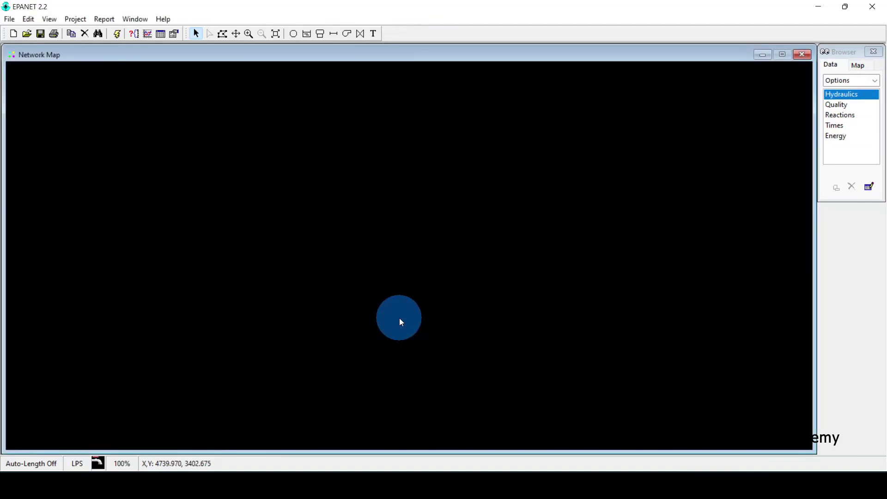
# Step: Change the map background back to white
pyautogui.rightClick(398, 175)
pyautogui.click(425, 235)
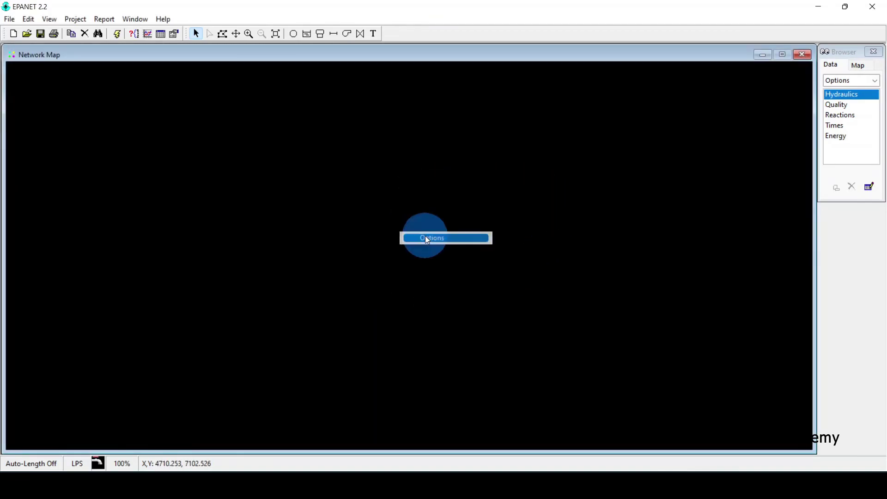
pyautogui.click(452, 195)
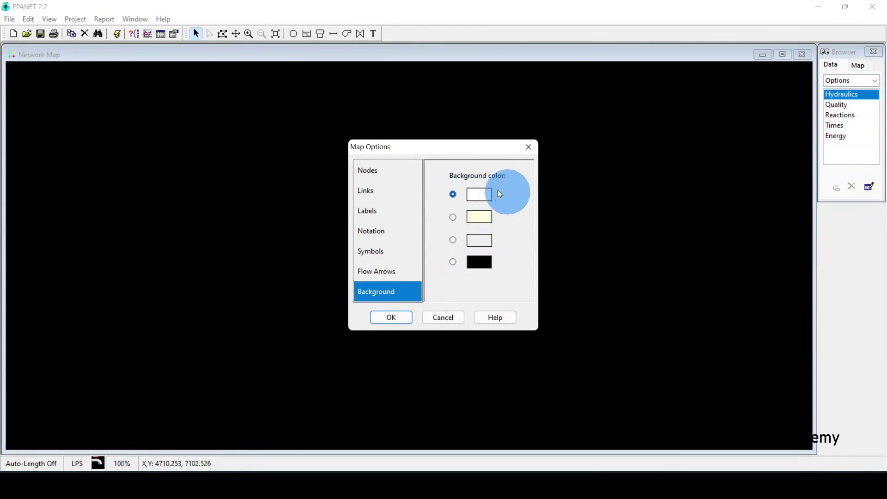
pyautogui.click(391, 318)
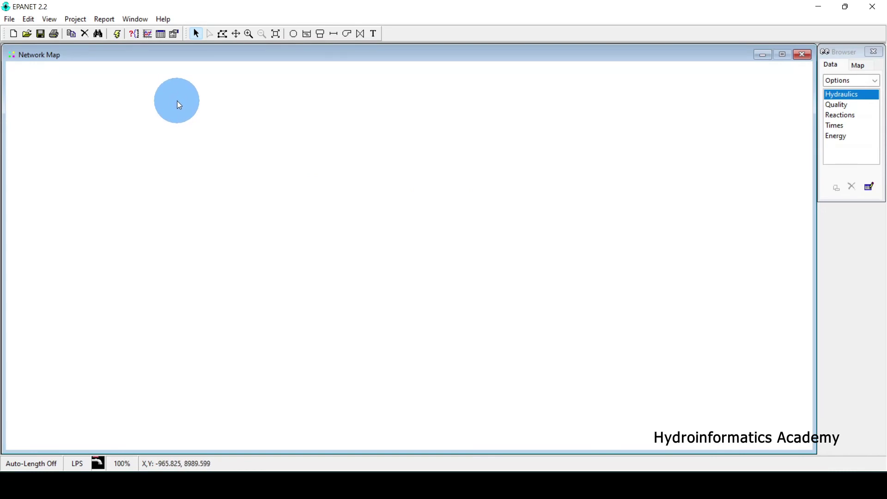
# Step: In Page Setup's Headers/Footers, enter ABC COMPANY as the page header
pyautogui.click(11, 19)
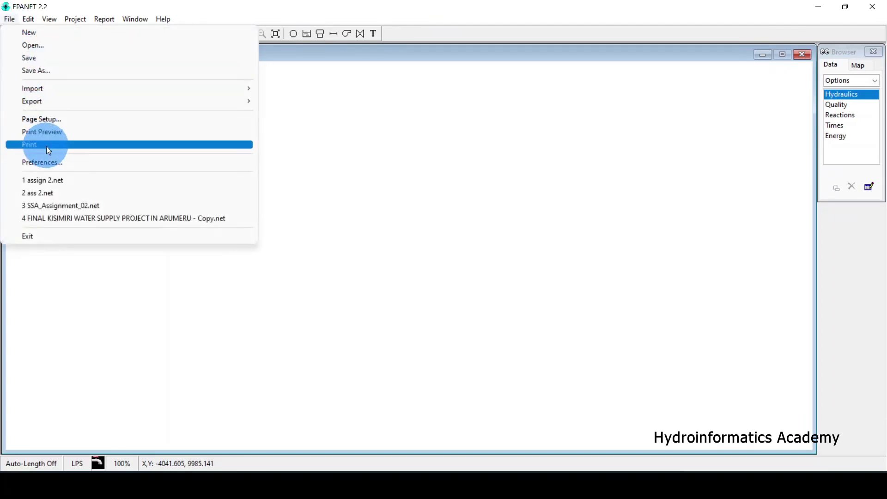
pyautogui.click(65, 120)
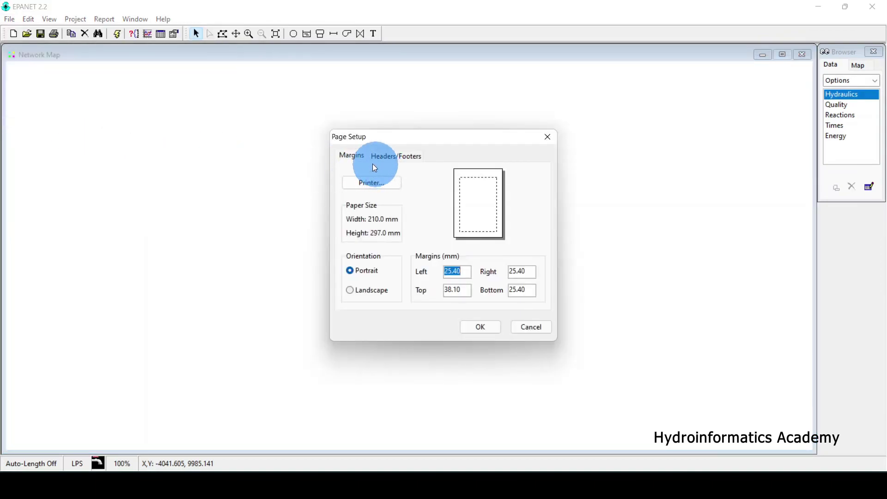
pyautogui.click(392, 155)
pyautogui.click(384, 189)
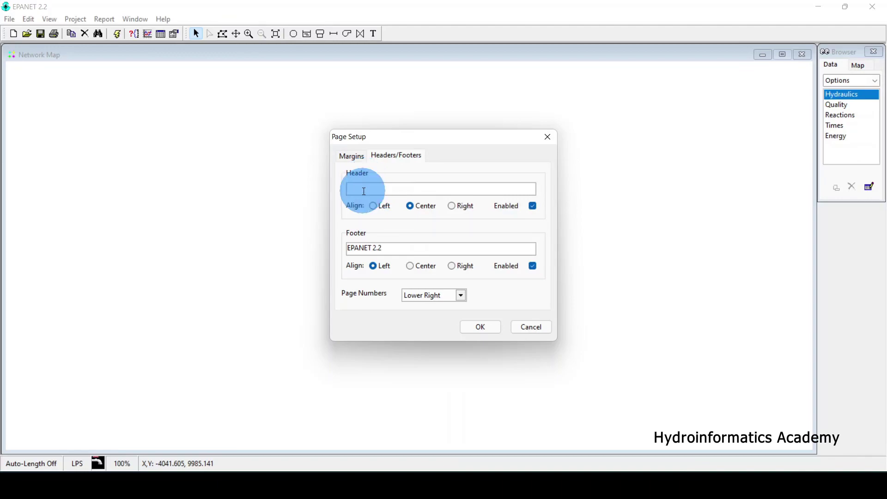
pyautogui.write('ABC COMPANY')
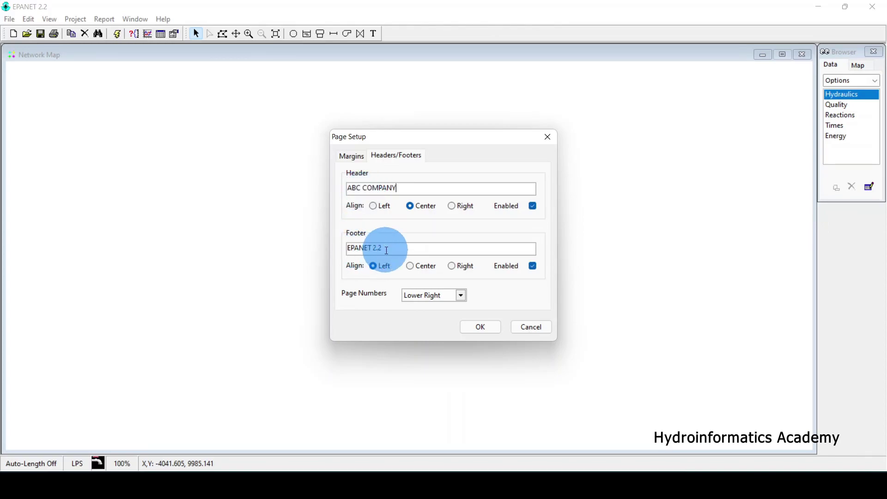
# Step: Replace the EPANET 2.2 footer with XYZ PROJECT and confirm the page setup
pyautogui.moveTo(387, 249); pyautogui.dragTo(298, 253)
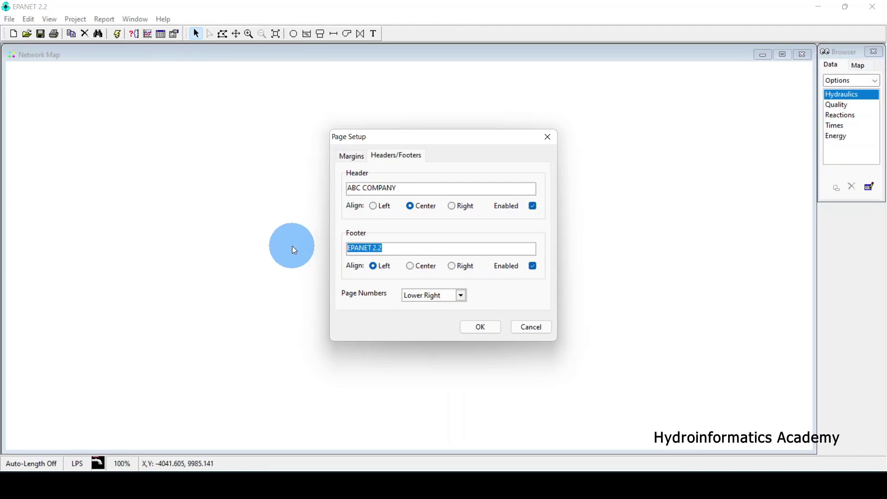
pyautogui.write('XYZX')
pyautogui.press('BackSpace')
pyautogui.write('PROJECT')
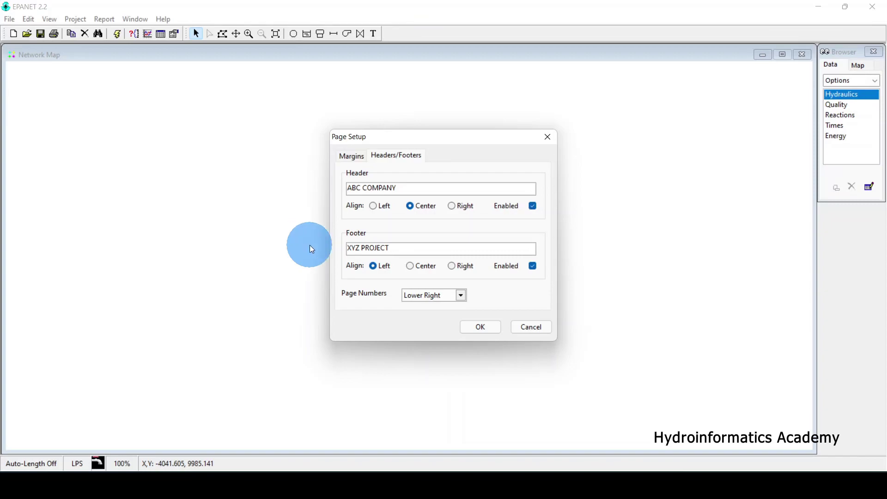
pyautogui.moveTo(400, 188); pyautogui.dragTo(314, 187)
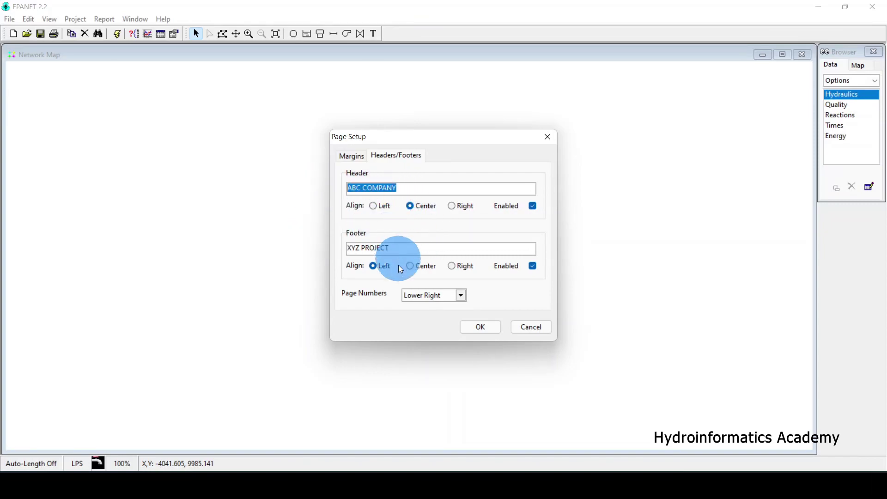
pyautogui.moveTo(393, 249); pyautogui.dragTo(295, 249)
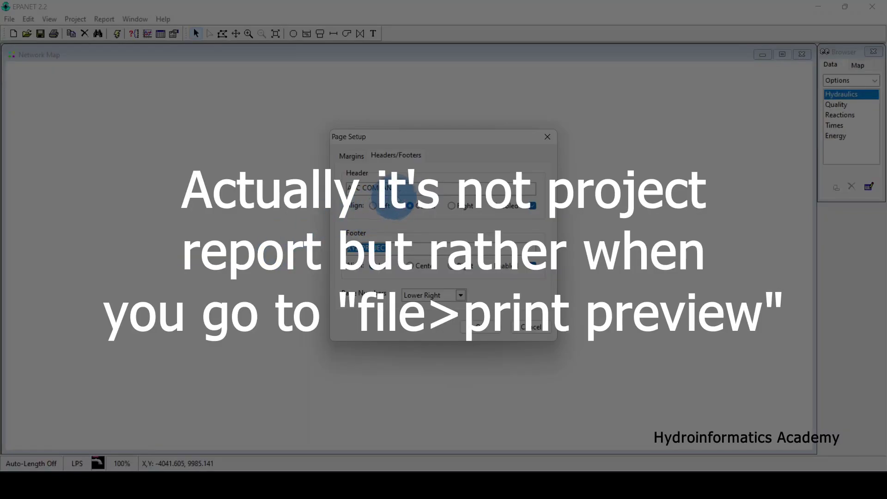
pyautogui.moveTo(402, 188); pyautogui.dragTo(264, 195)
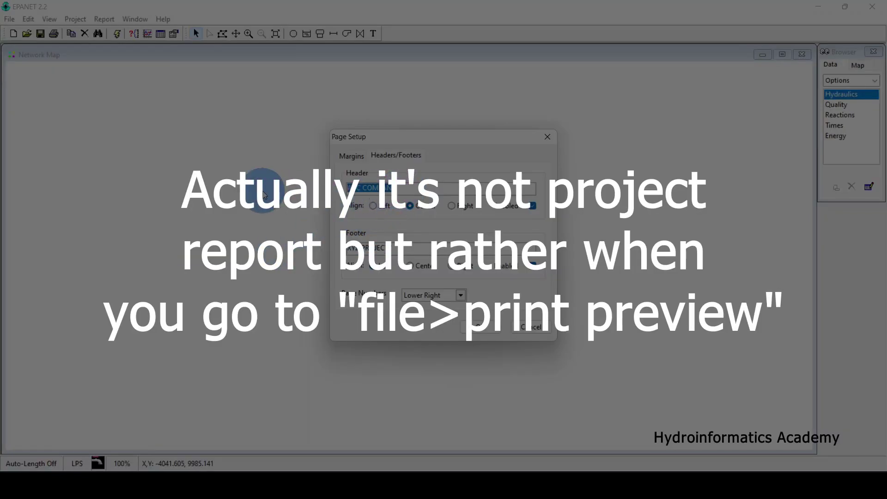
pyautogui.click(484, 331)
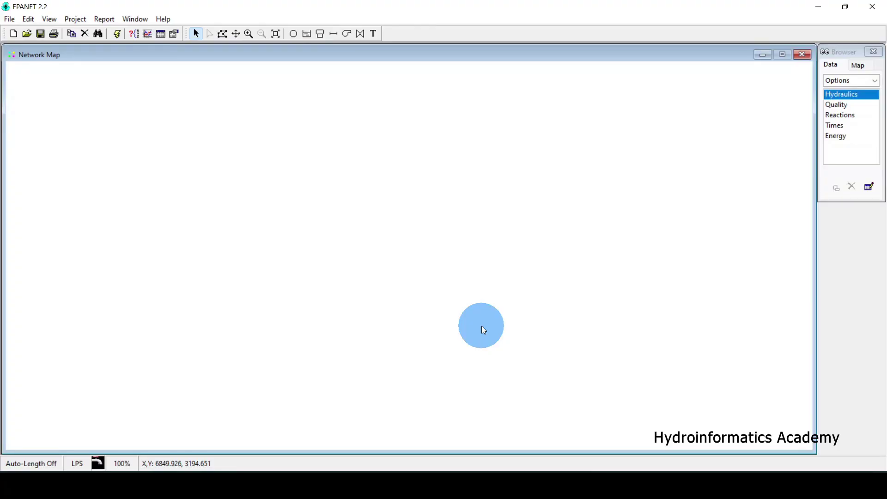
pyautogui.click(9, 20)
pyautogui.click(65, 162)
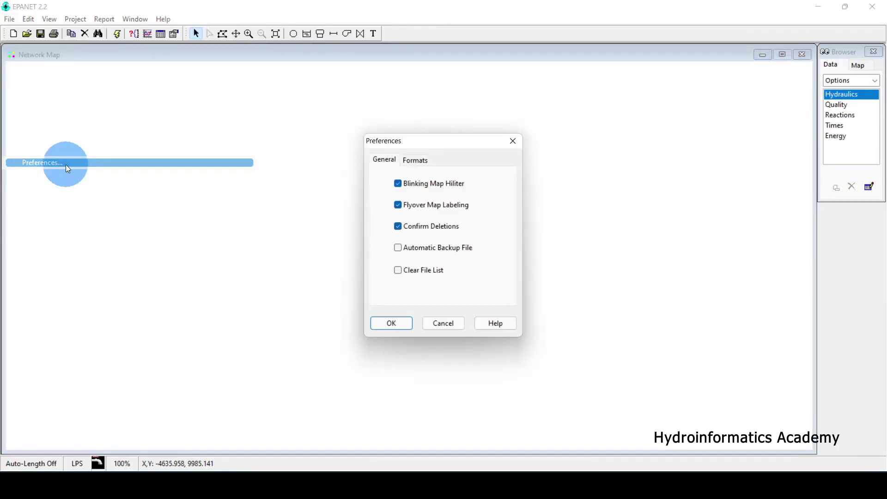
pyautogui.click(416, 162)
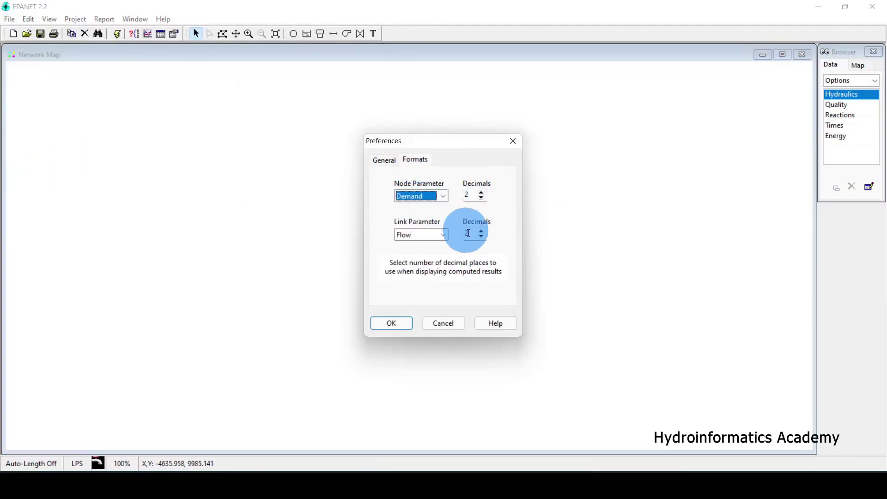
pyautogui.click(420, 197)
pyautogui.click(419, 187)
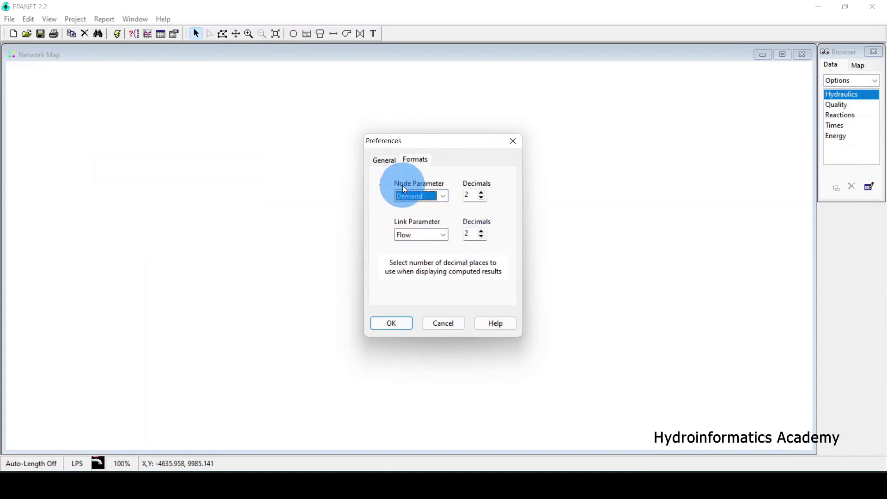
pyautogui.click(444, 196)
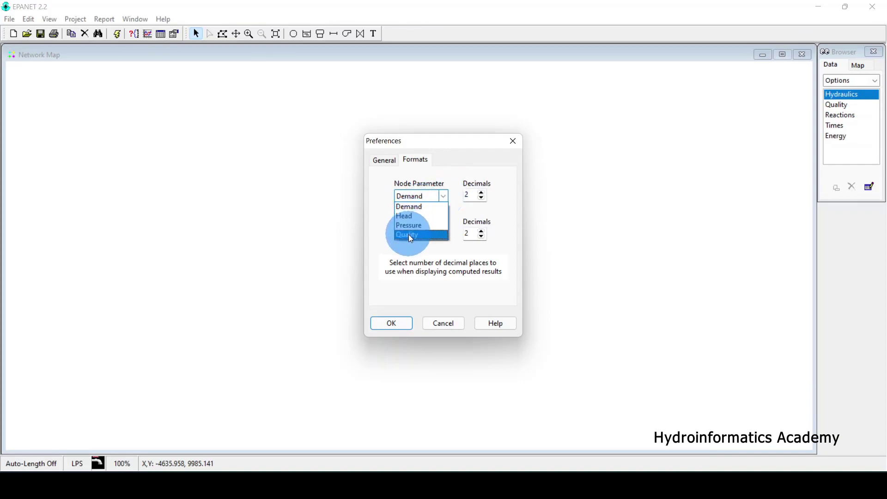
pyautogui.click(439, 180)
pyautogui.click(468, 194)
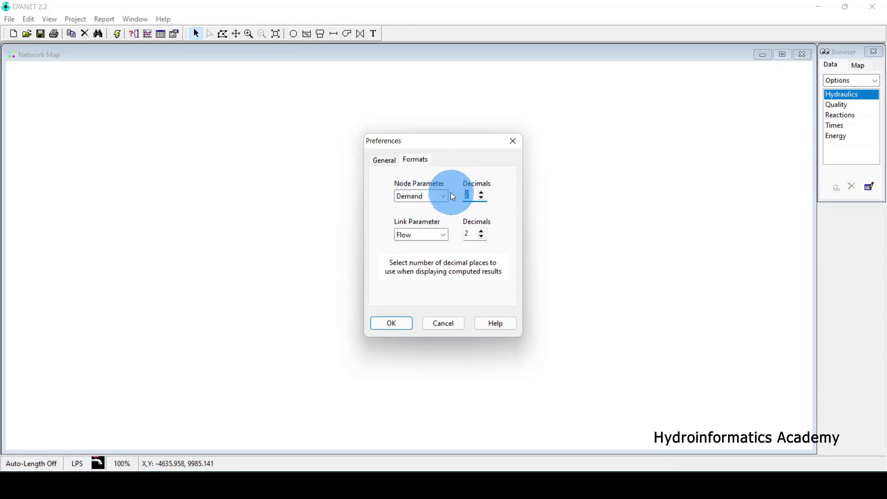
pyautogui.click(413, 195)
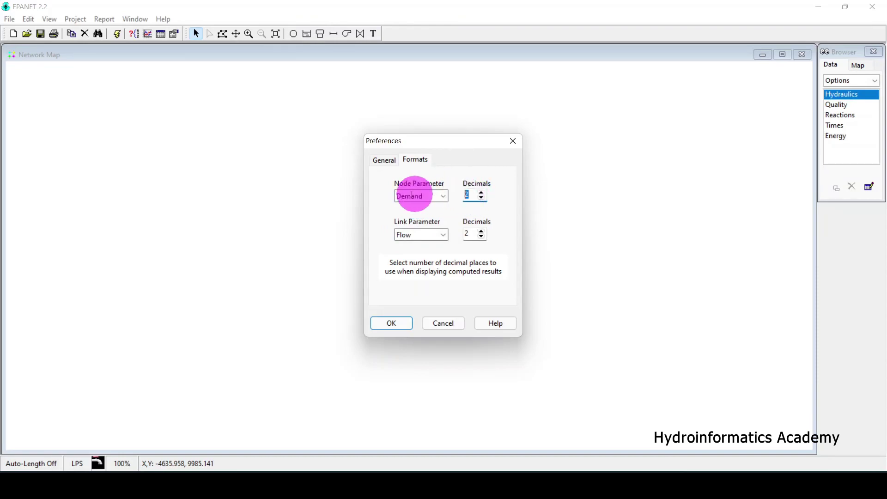
pyautogui.click(418, 236)
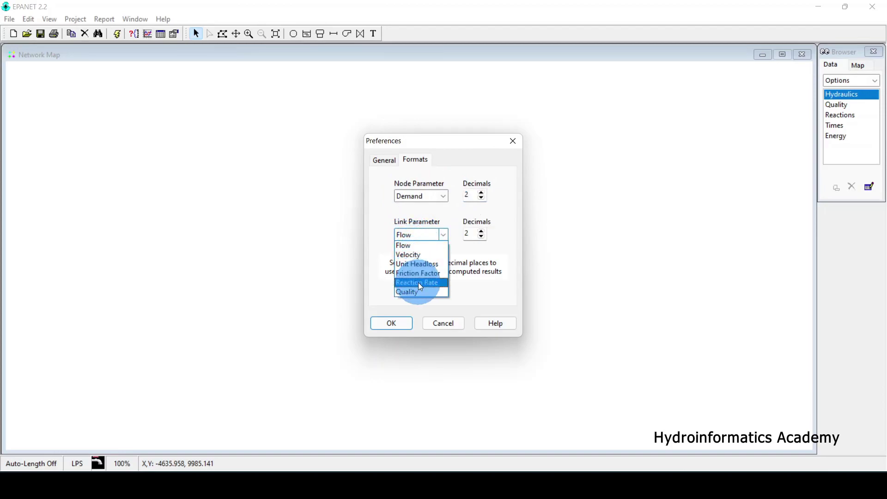
pyautogui.click(485, 256)
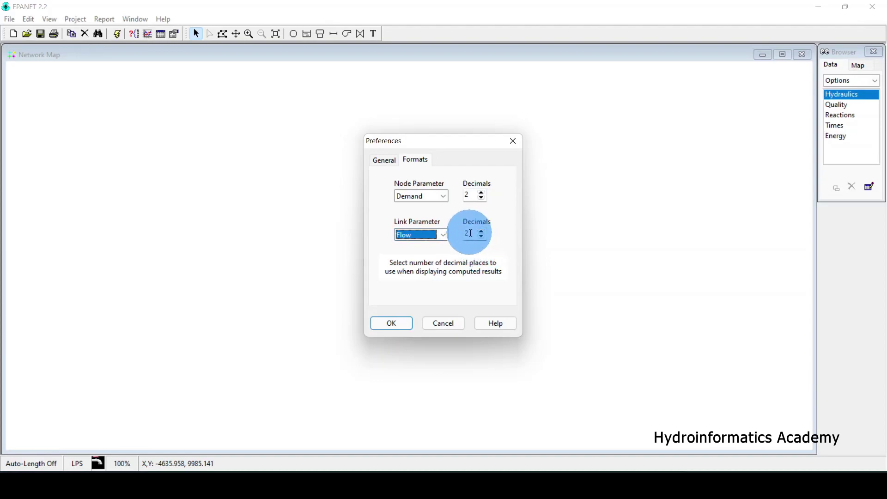
pyautogui.click(474, 233)
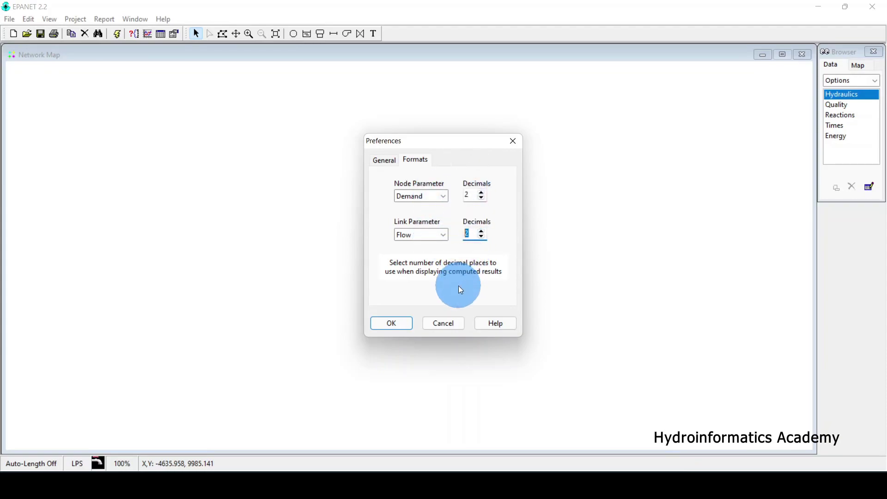
pyautogui.click(397, 323)
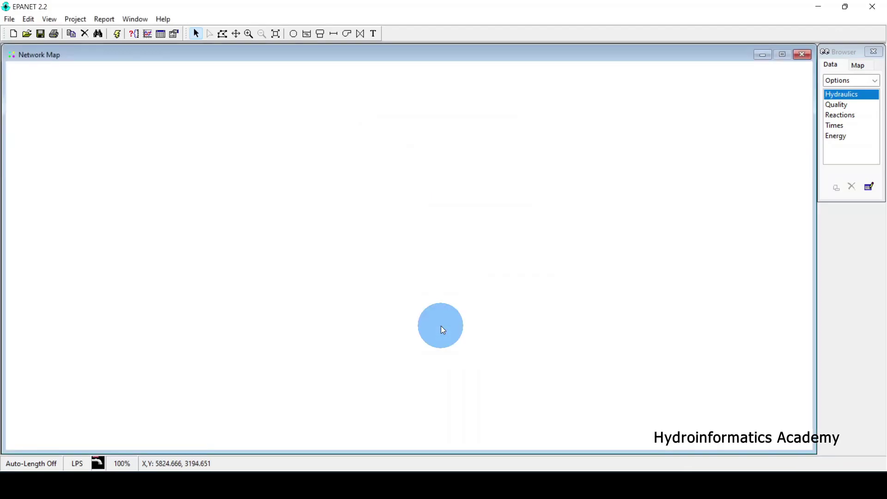